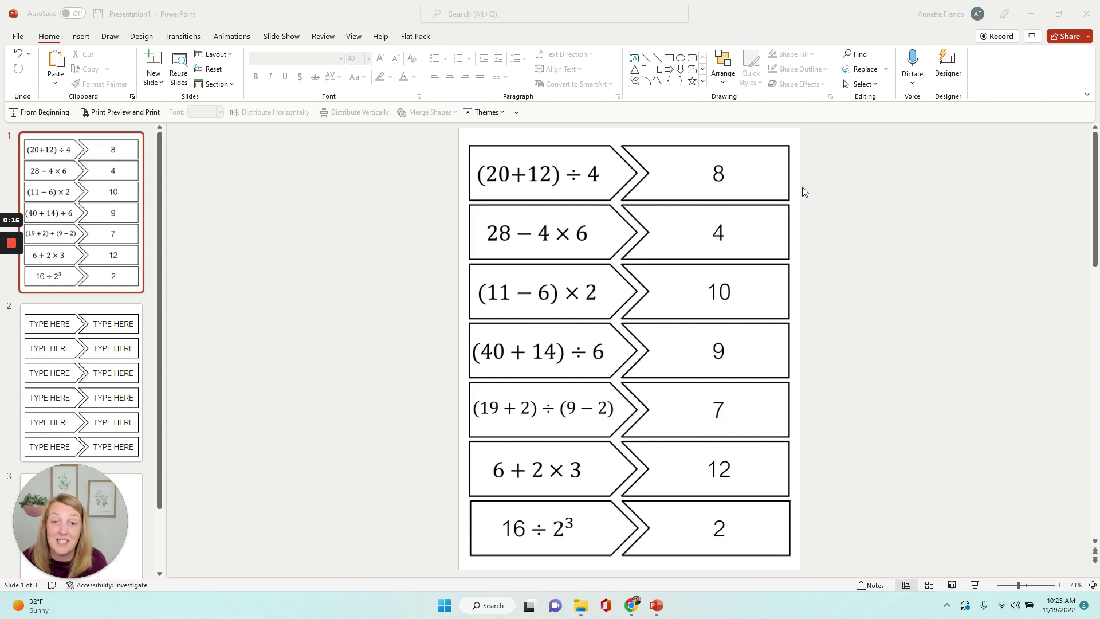
{"action": "left_click", "coordinate": [323, 249]}
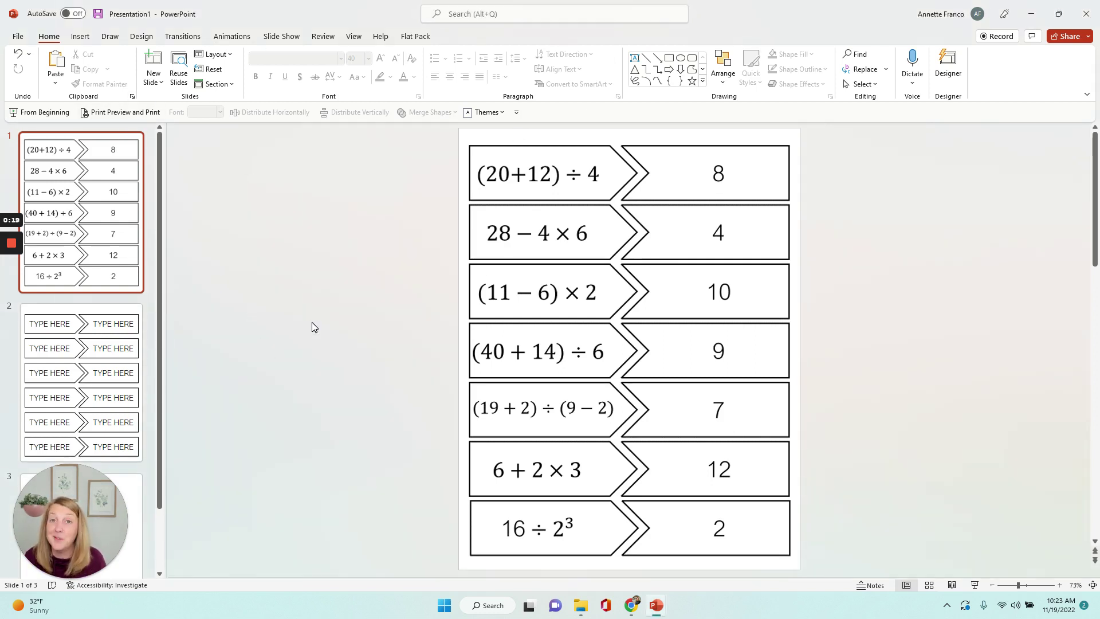
{"action": "left_click", "coordinate": [86, 261]}
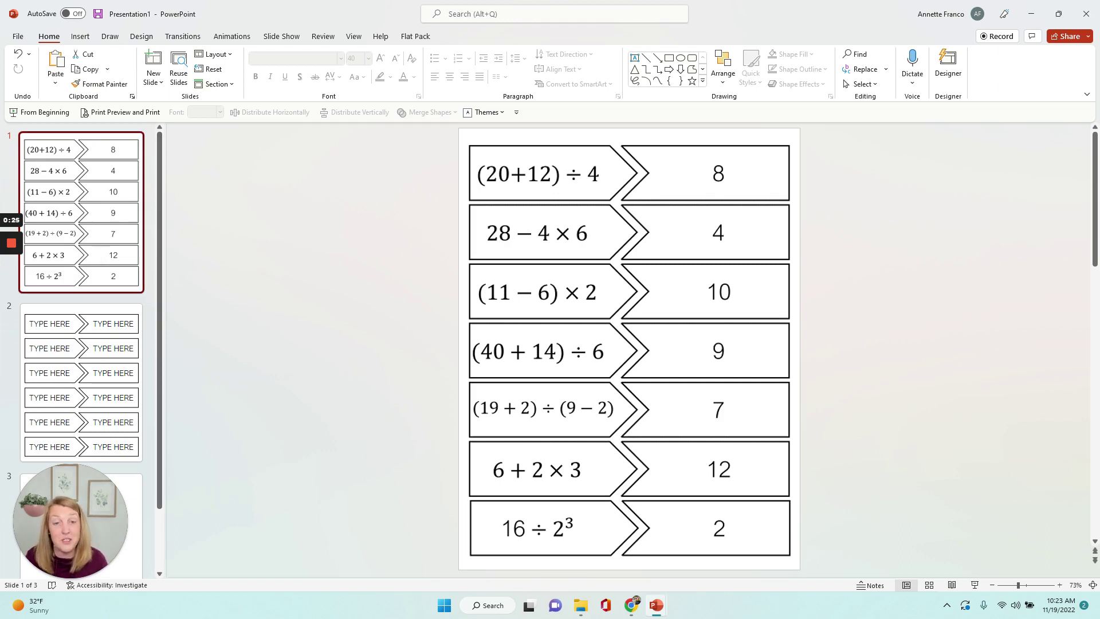
{"action": "left_click", "coordinate": [629, 349]}
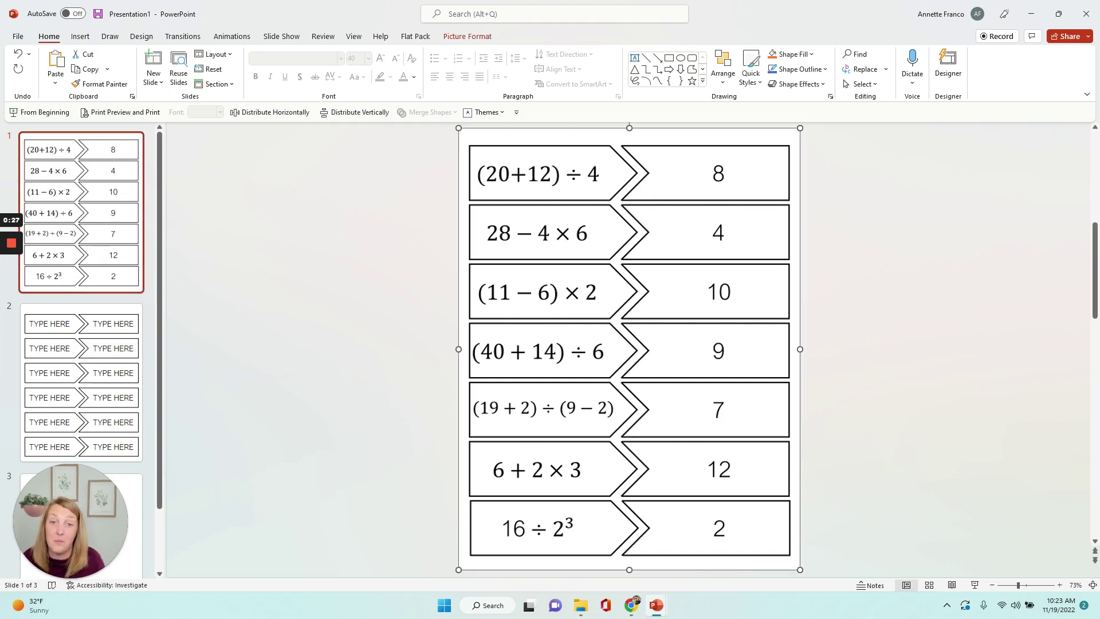
{"action": "left_click", "coordinate": [944, 274]}
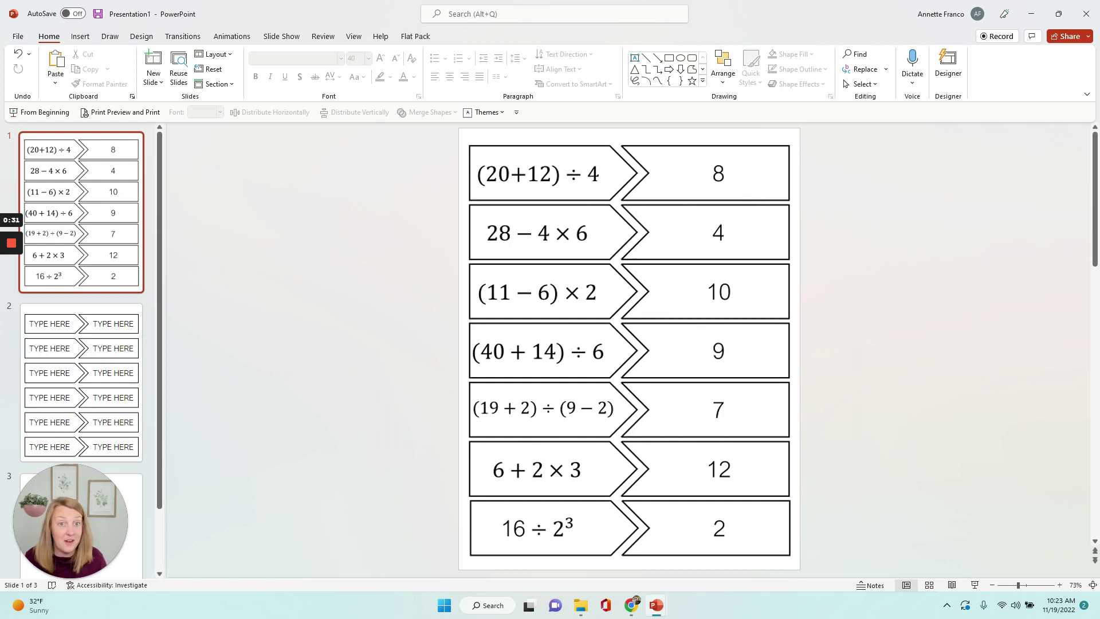
{"action": "left_click", "coordinate": [110, 381]}
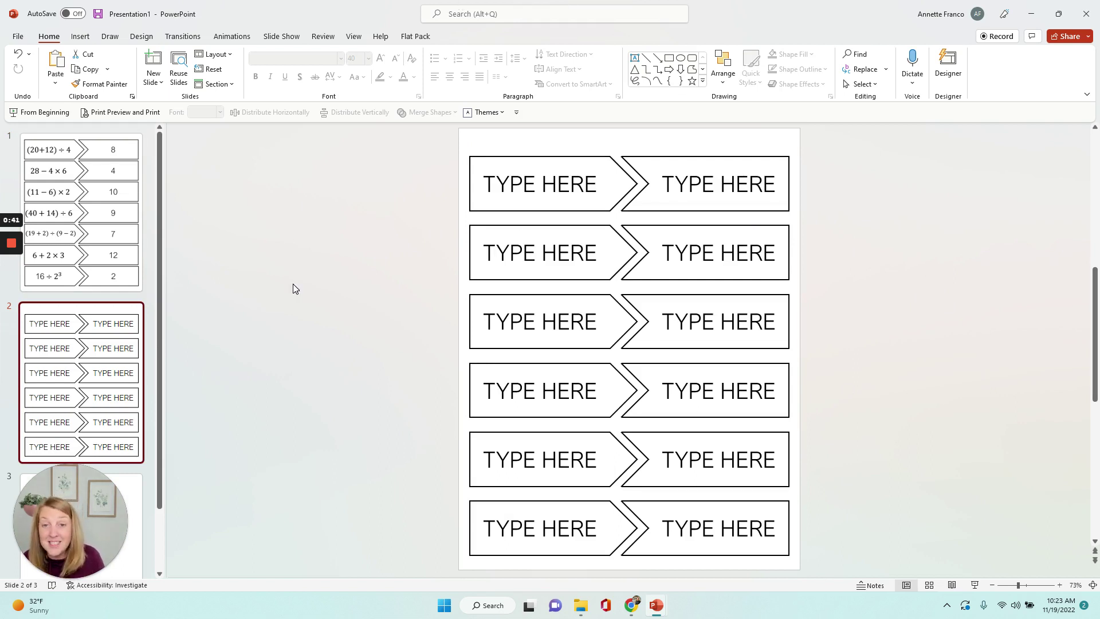
Step: Insert a 1-inch square rectangle shape near the upper left of blank slide 3
{"action": "scroll", "coordinate": [262, 445], "scroll_direction": "down", "scroll_amount": 1}
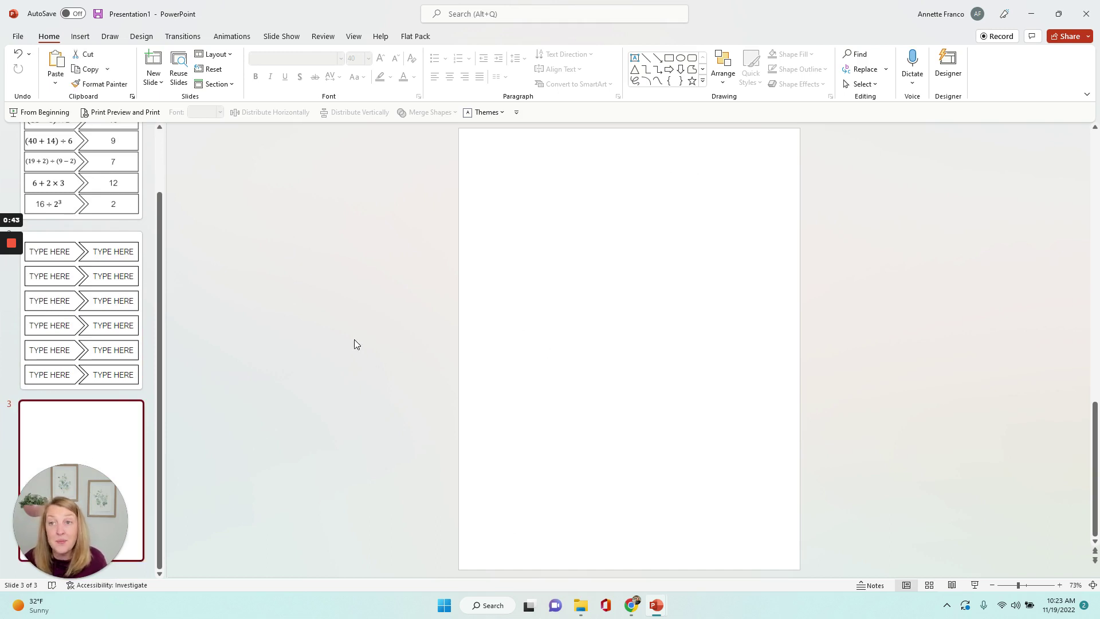
{"action": "left_click", "coordinate": [83, 36]}
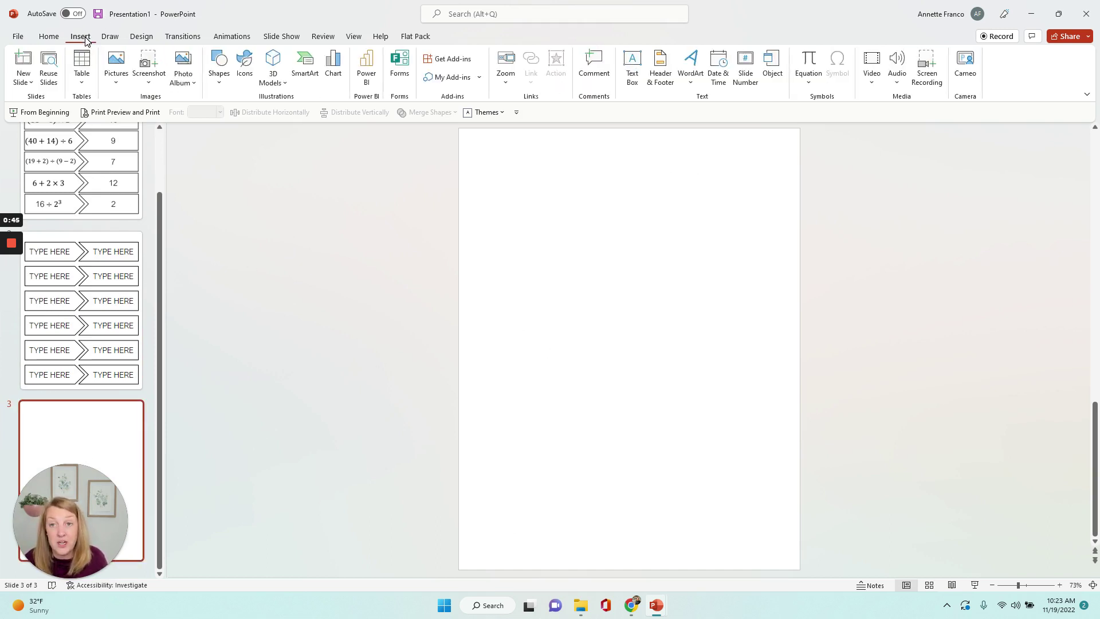
{"action": "left_click", "coordinate": [219, 70]}
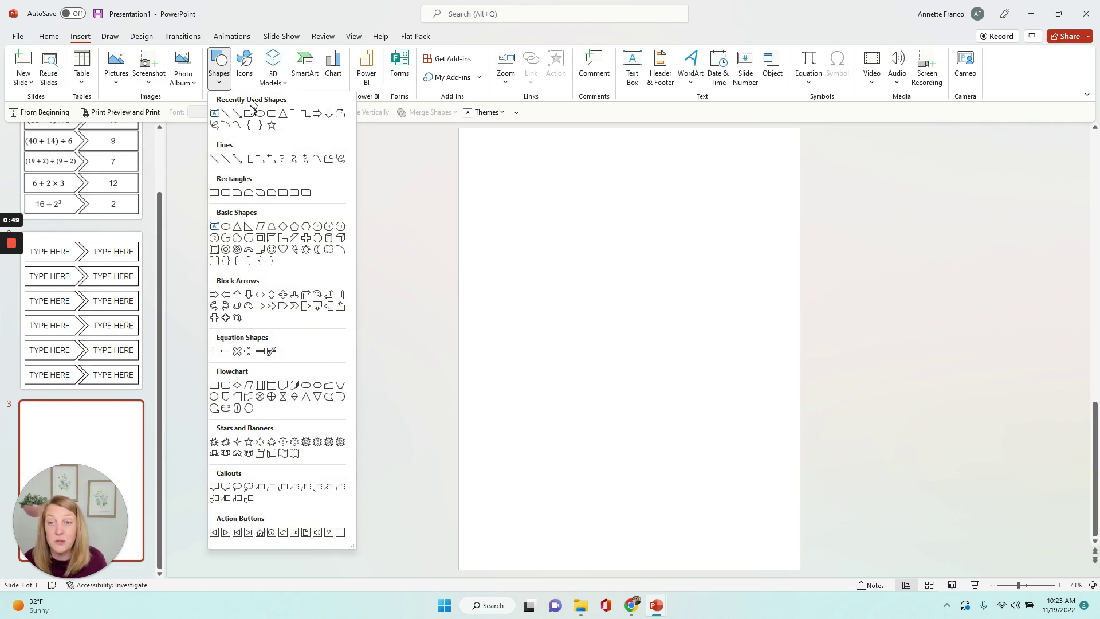
{"action": "left_click", "coordinate": [251, 114]}
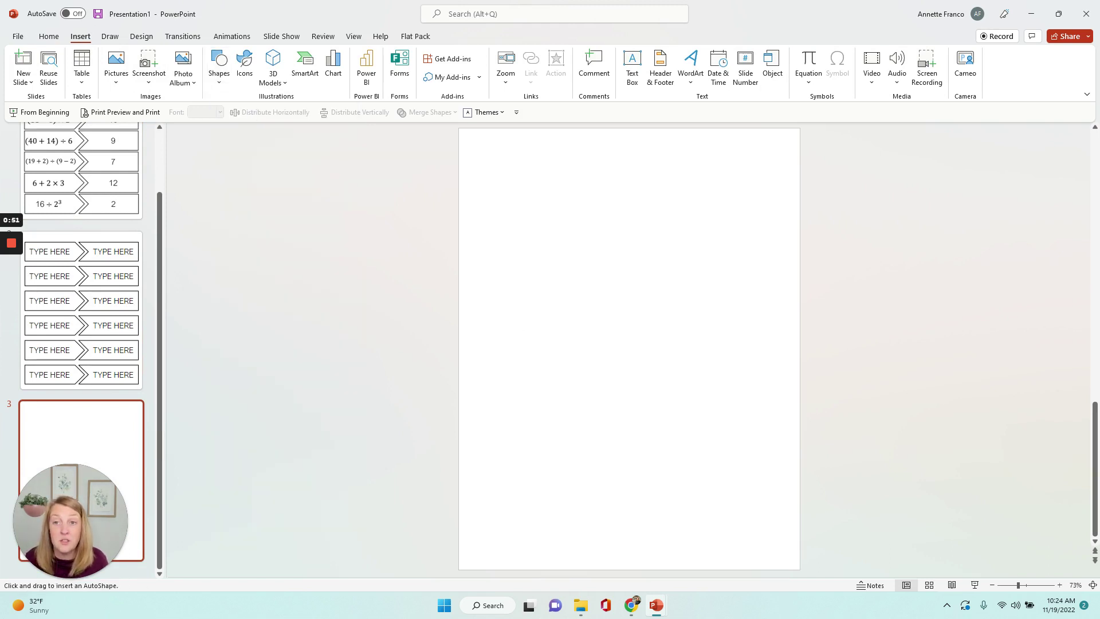
{"action": "left_click", "coordinate": [515, 192]}
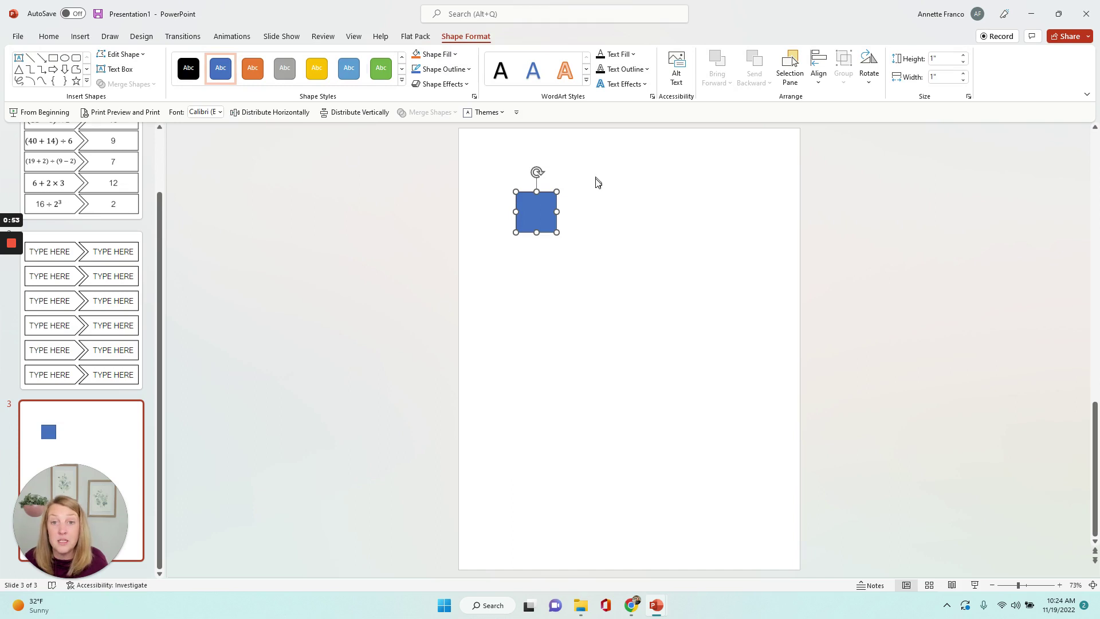
Step: Turn on the gridlines and guides for the slide
{"action": "left_click", "coordinate": [353, 37]}
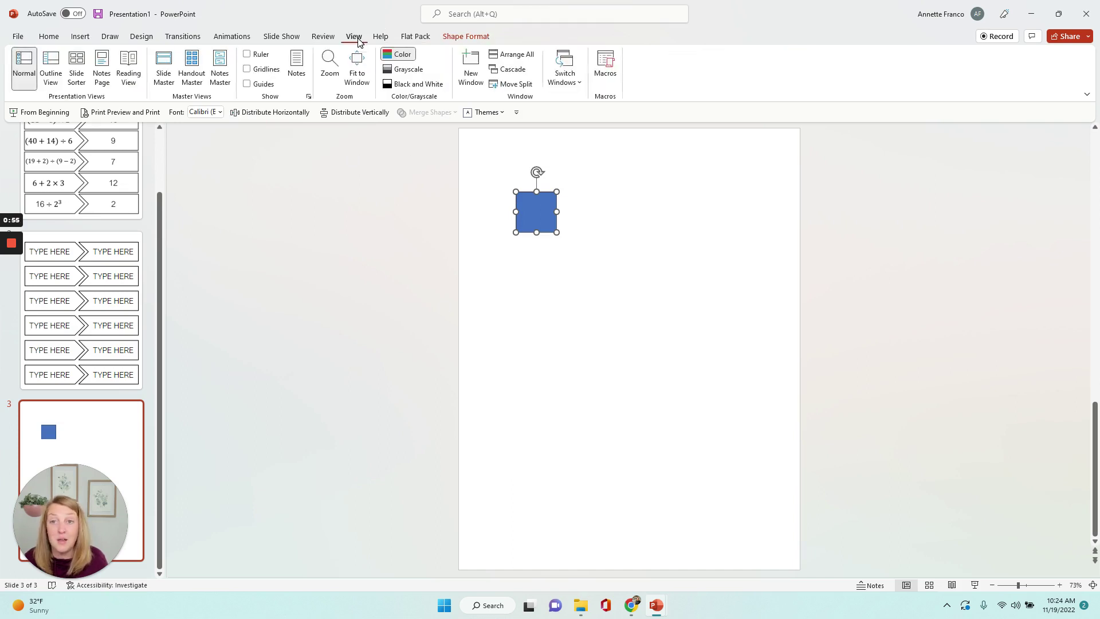
{"action": "left_click", "coordinate": [281, 71]}
{"action": "left_click", "coordinate": [267, 85]}
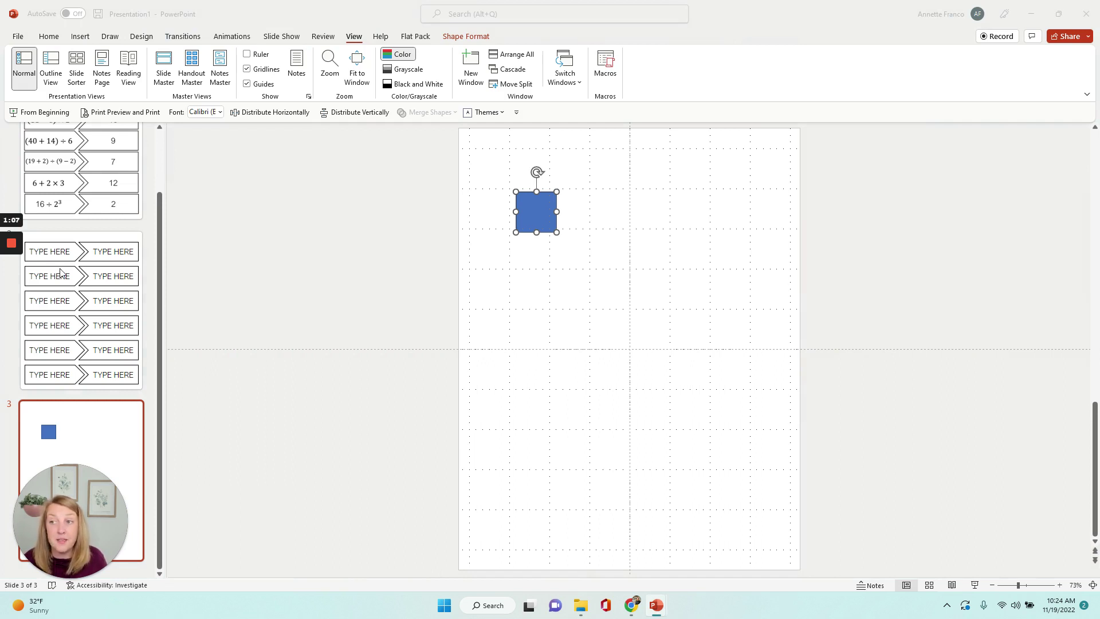
Step: Set the blue shape's height to 1.4 inches in its size formatting options
{"action": "left_click", "coordinate": [560, 216]}
{"action": "right_click", "coordinate": [541, 211]}
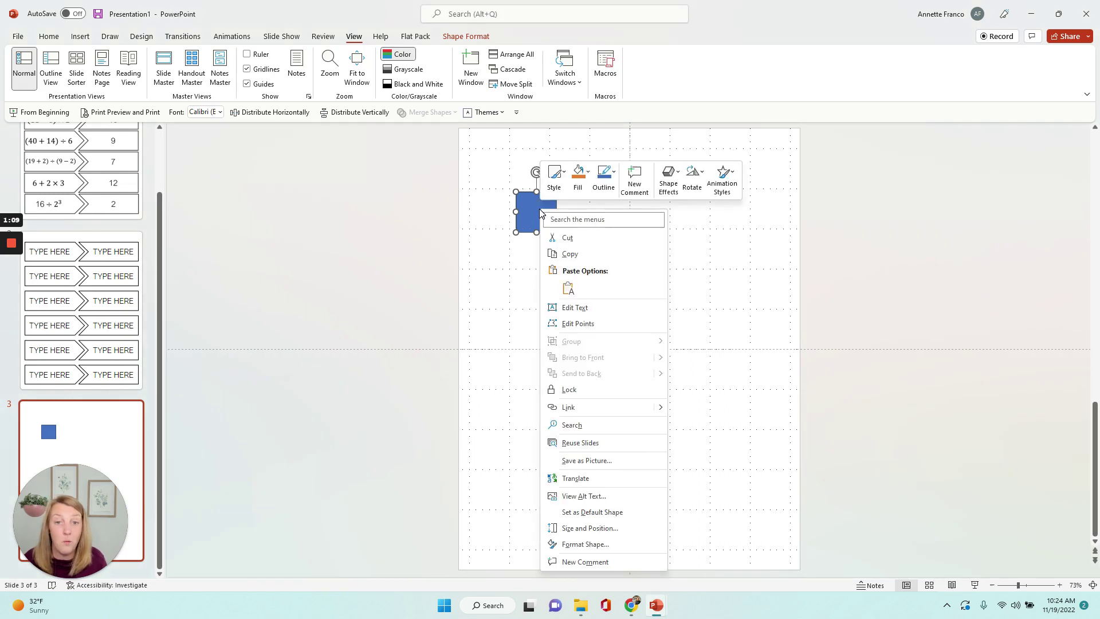
{"action": "left_click", "coordinate": [580, 253]}
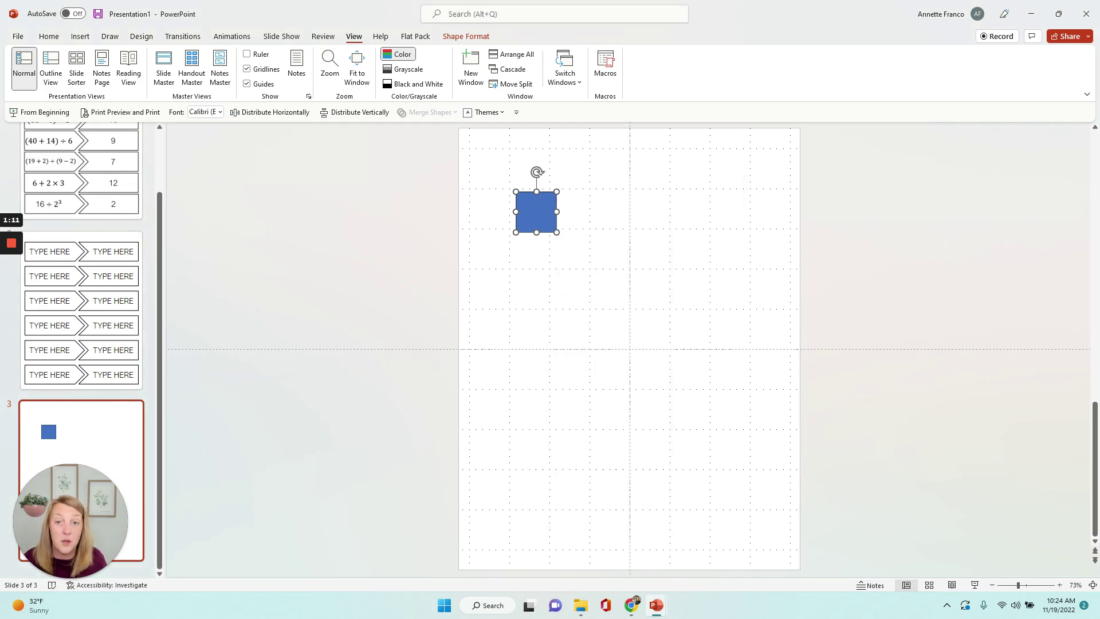
{"action": "right_click", "coordinate": [530, 207]}
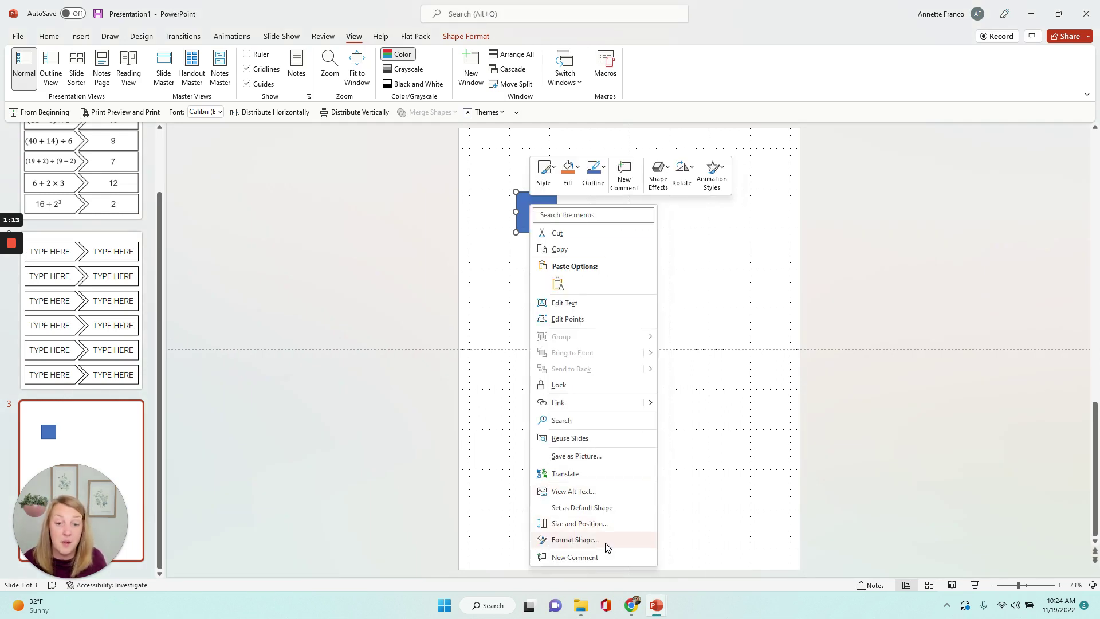
{"action": "left_click", "coordinate": [606, 543]}
{"action": "left_click", "coordinate": [1003, 175]}
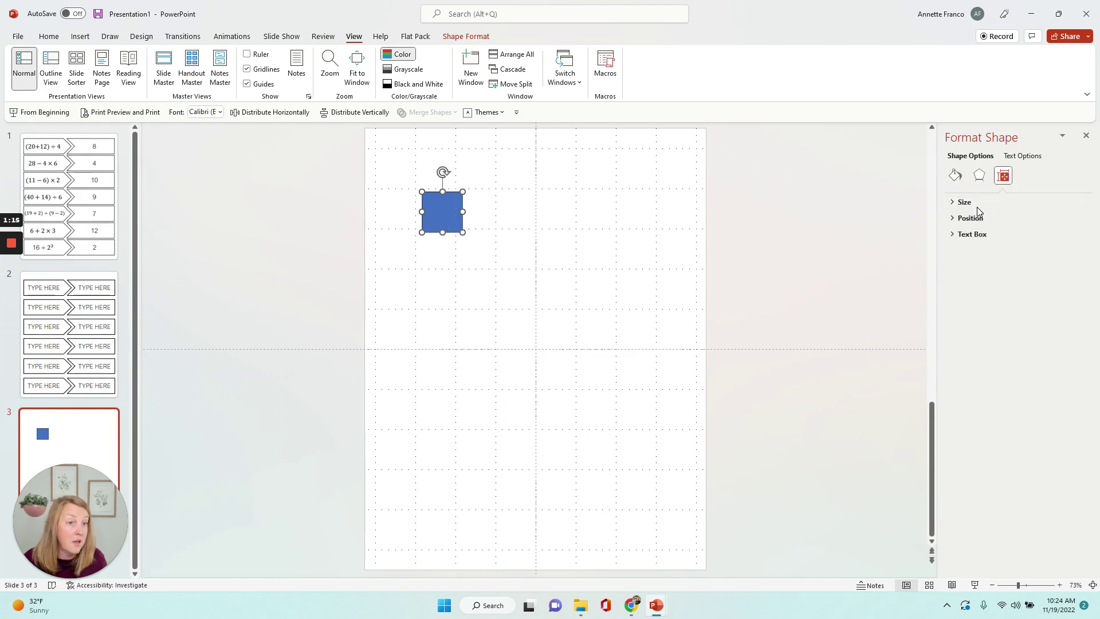
{"action": "left_click", "coordinate": [969, 202]}
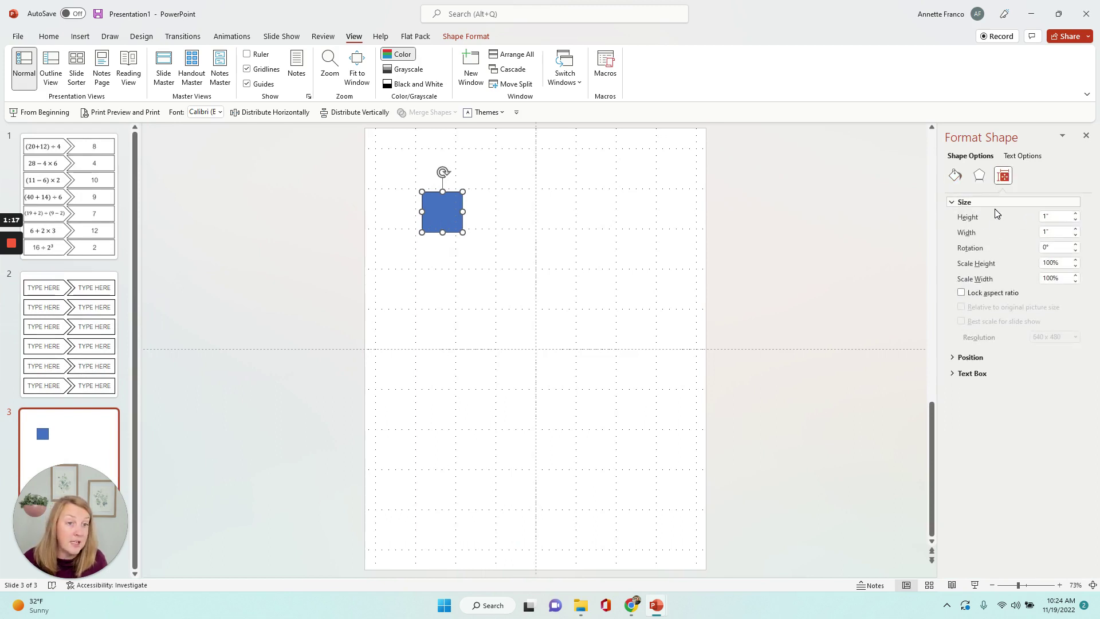
{"action": "left_click", "coordinate": [1053, 217]}
{"action": "type", "text": "1.4"}
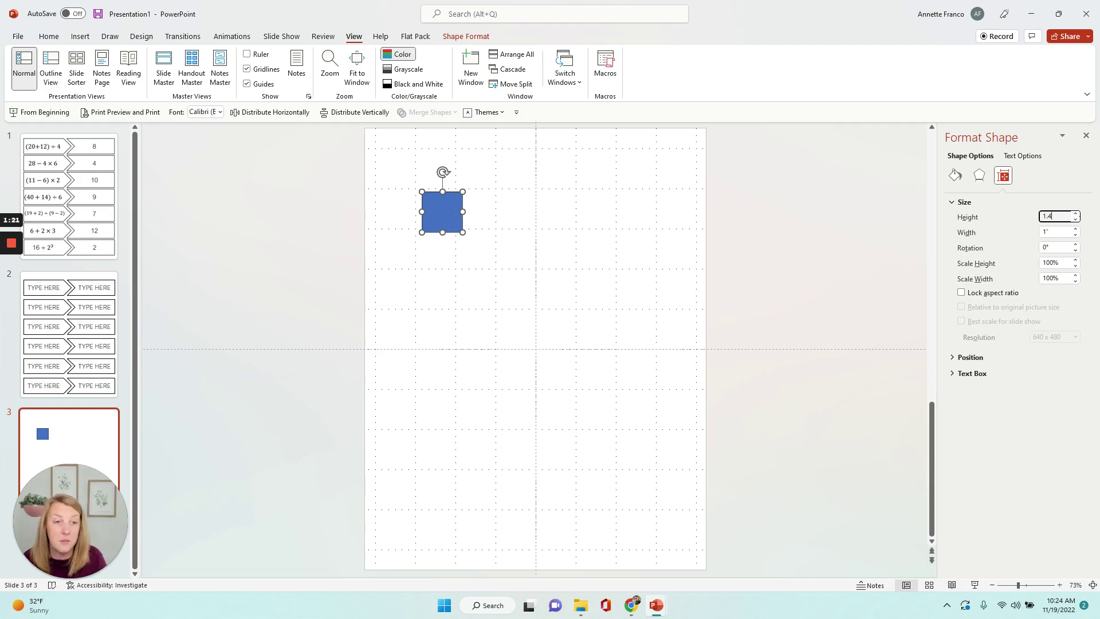
{"action": "key", "text": "Return"}
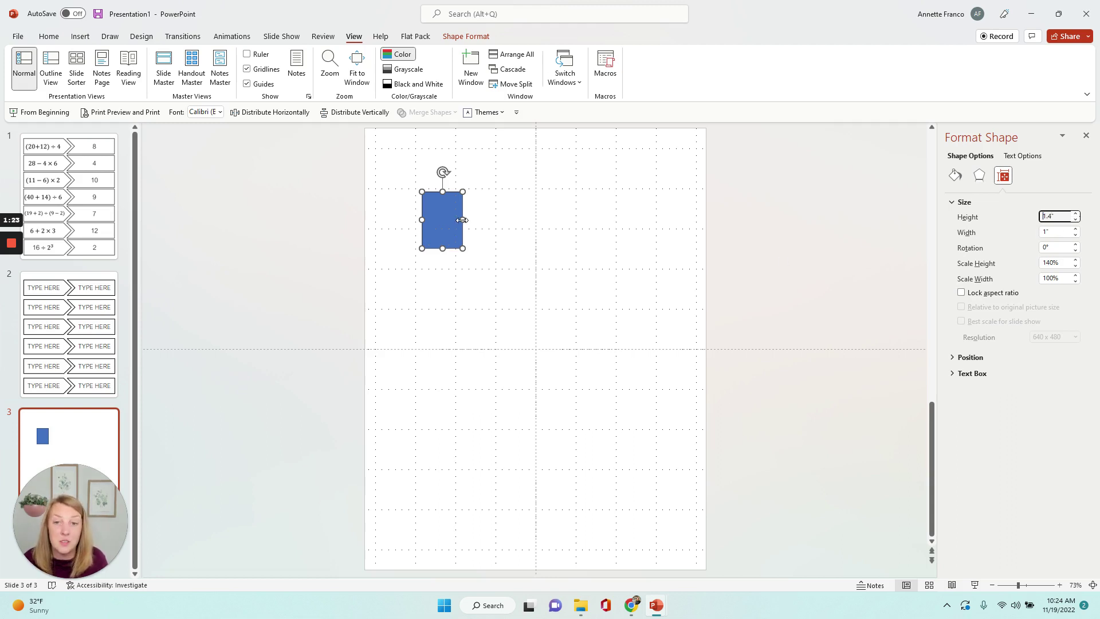
Step: Widen the rectangle to about 3.99 inches, from the left margin gridline to the vertical centre guide, and move it up to the top gridline
{"action": "left_click_drag", "start_coordinate": [463, 220], "coordinate": [536, 219]}
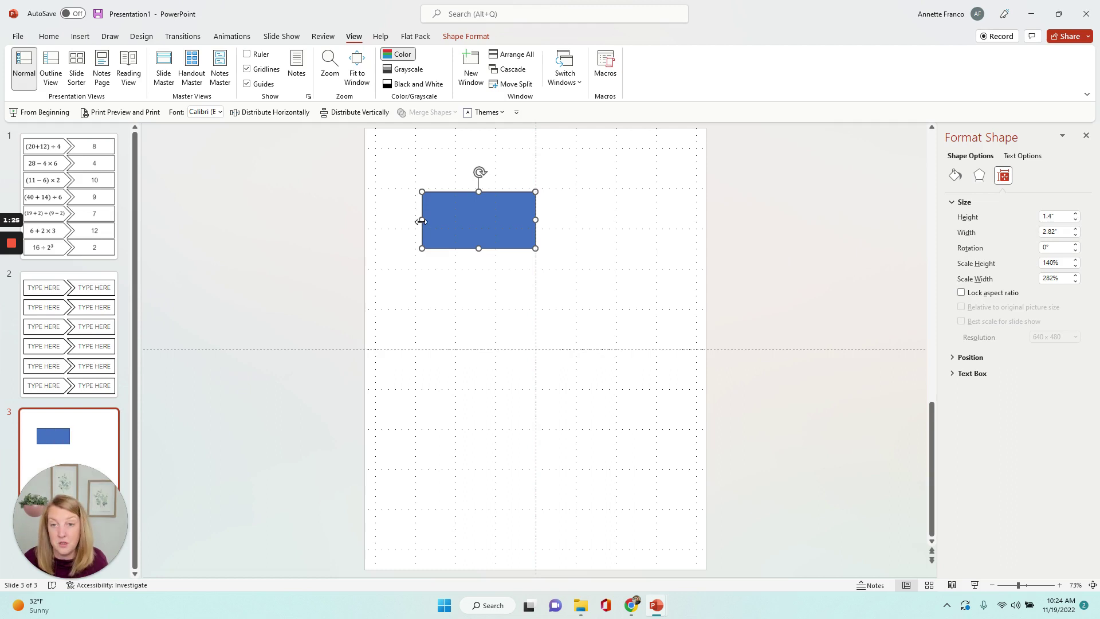
{"action": "left_click_drag", "start_coordinate": [422, 219], "coordinate": [375, 220]}
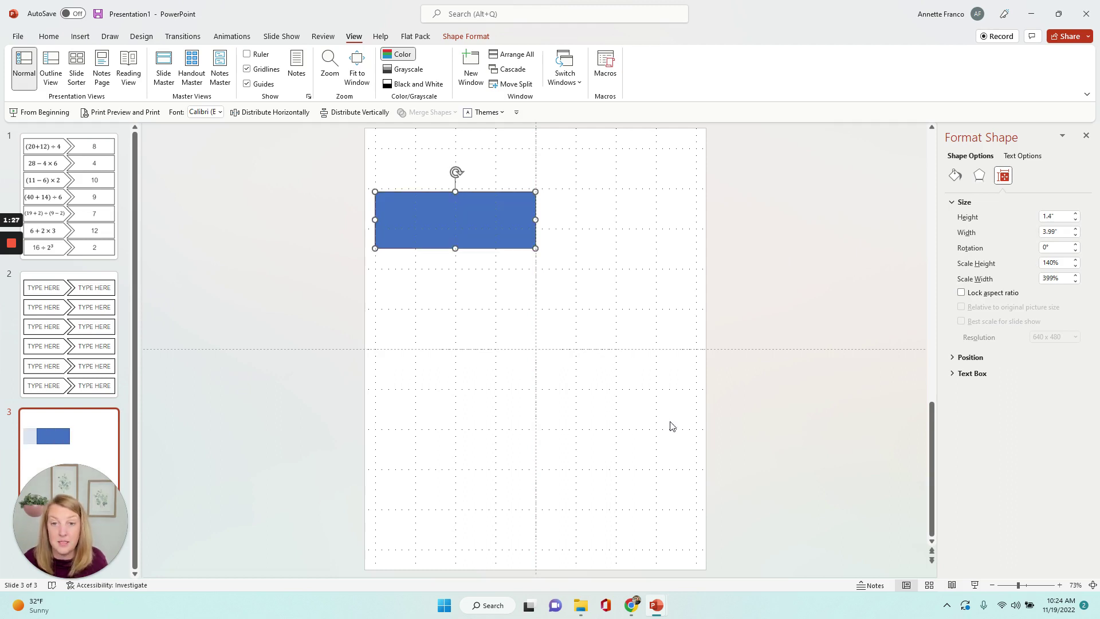
{"action": "left_click_drag", "start_coordinate": [455, 220], "coordinate": [456, 176]}
{"action": "left_click", "coordinate": [272, 307]}
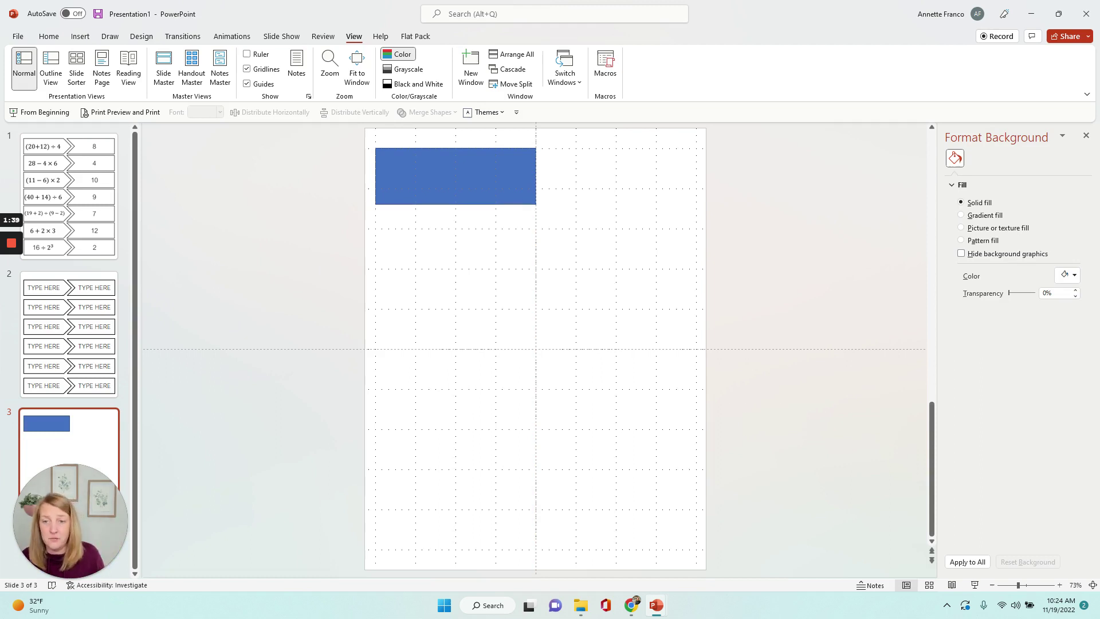
Step: Duplicate the rectangle and align the copy flush against the original's right edge, reaching the right margin gridline
{"action": "left_click", "coordinate": [456, 177]}
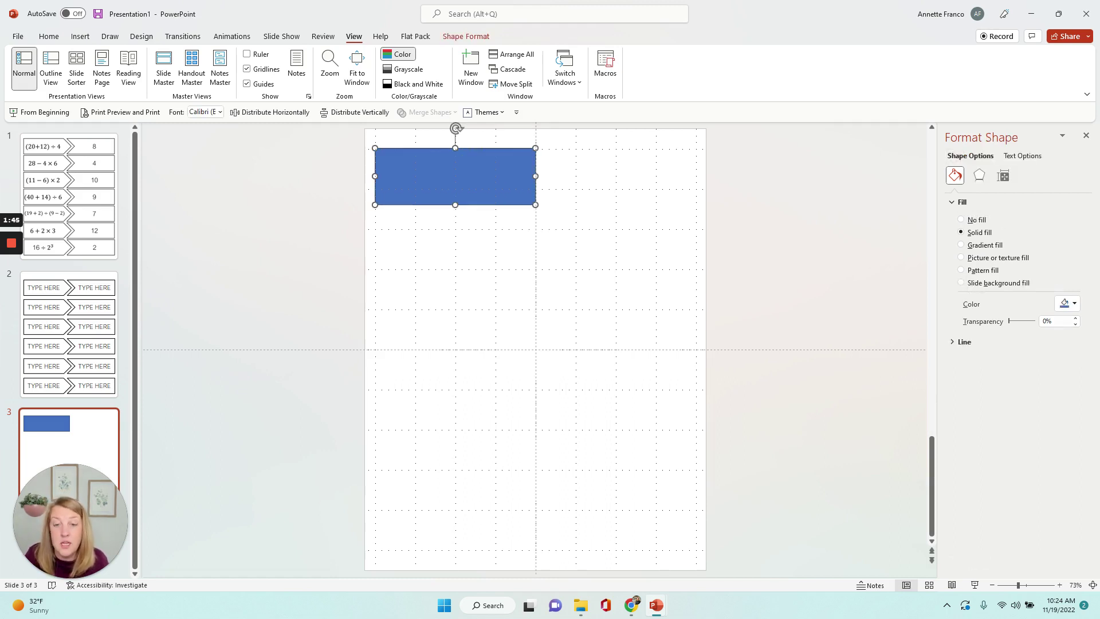
{"action": "key", "text": "ctrl+v"}
{"action": "left_click_drag", "start_coordinate": [463, 182], "coordinate": [616, 176]}
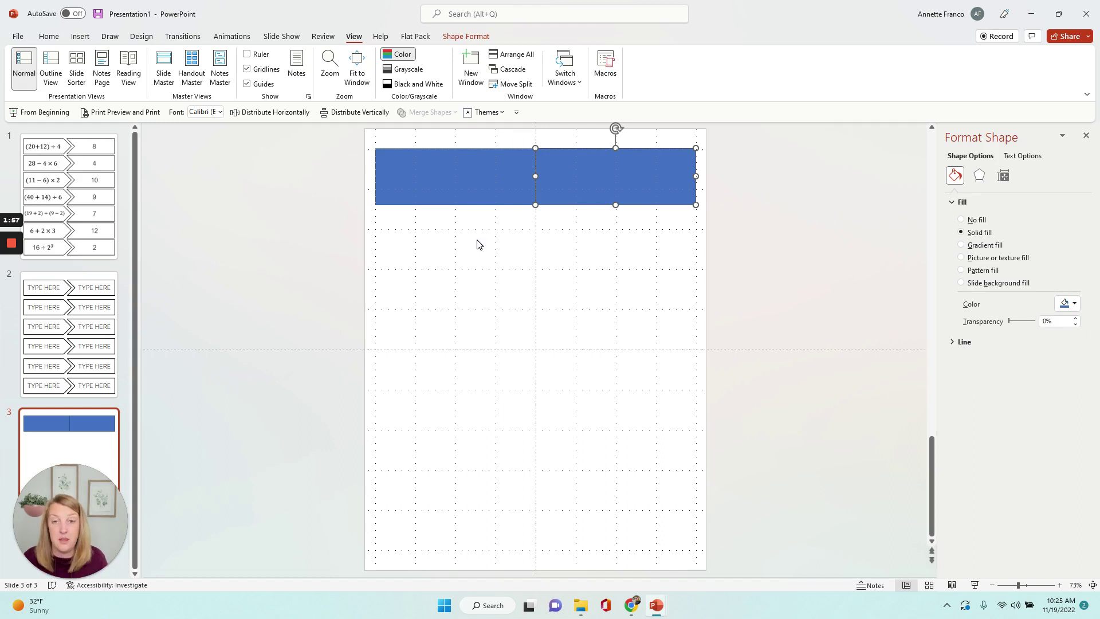
{"action": "left_click", "coordinate": [748, 314]}
Step: Fill both rectangles with White, Background 1
{"action": "left_click", "coordinate": [482, 177]}
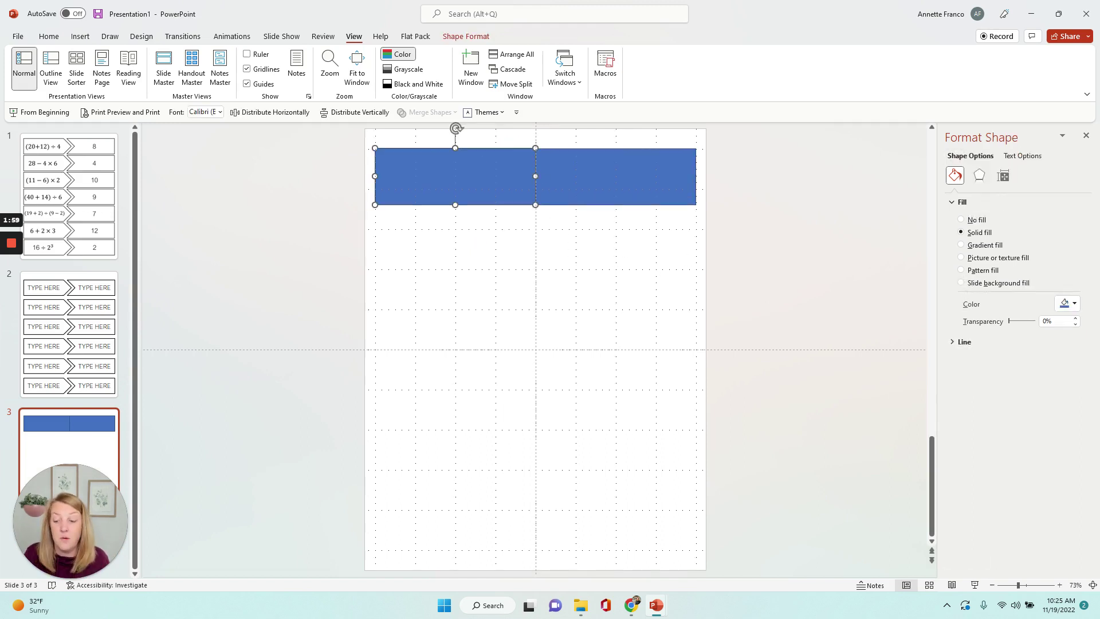
{"action": "key", "text": "ctrl+a"}
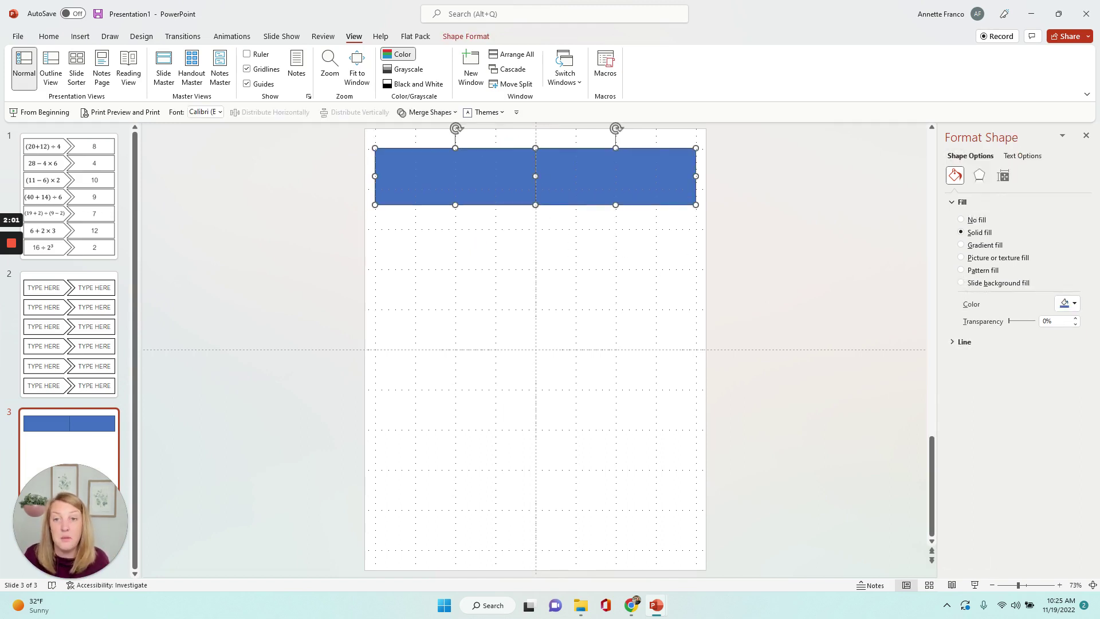
{"action": "right_click", "coordinate": [613, 181]}
{"action": "left_click", "coordinate": [651, 161]}
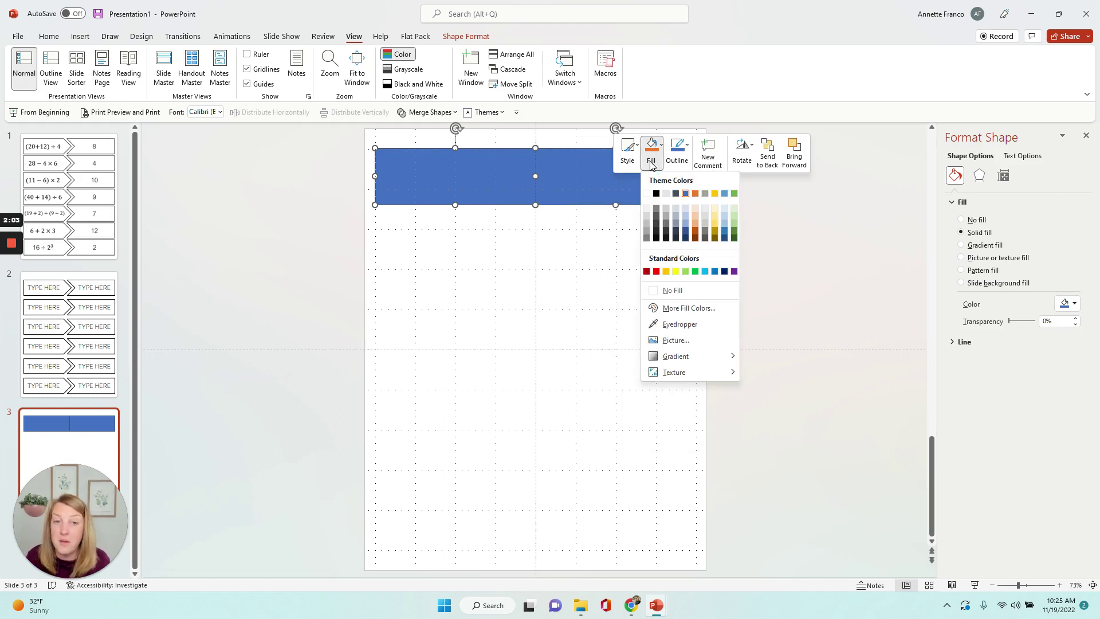
{"action": "left_click", "coordinate": [647, 194]}
Step: Give both rectangles a black outline with a 3 pt weight
{"action": "right_click", "coordinate": [595, 174]}
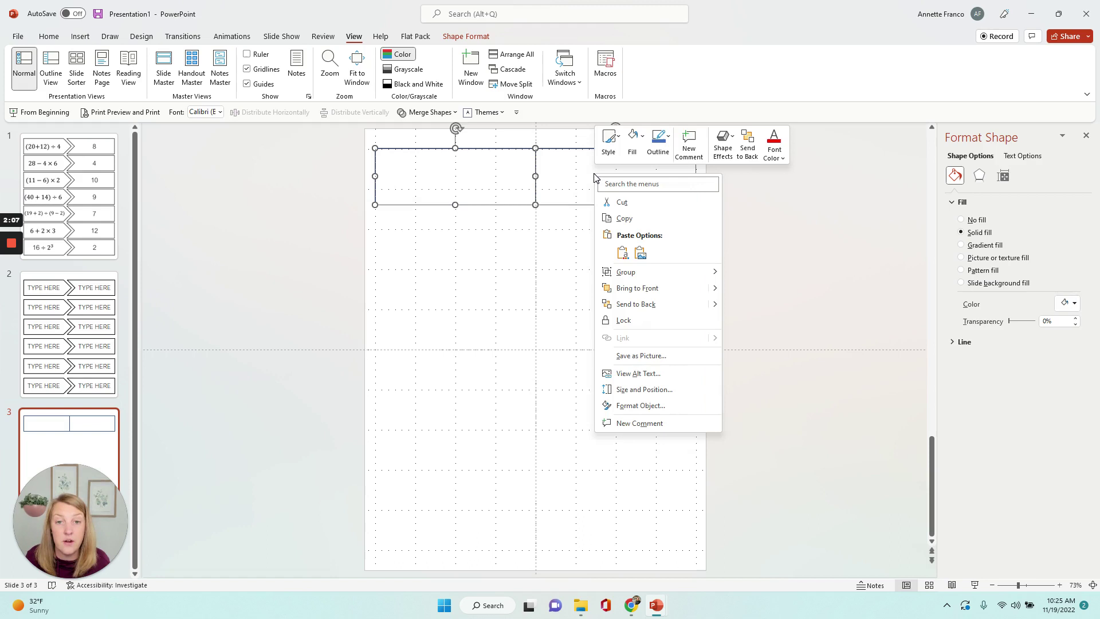
{"action": "left_click", "coordinate": [658, 144]}
{"action": "left_click", "coordinate": [662, 184]}
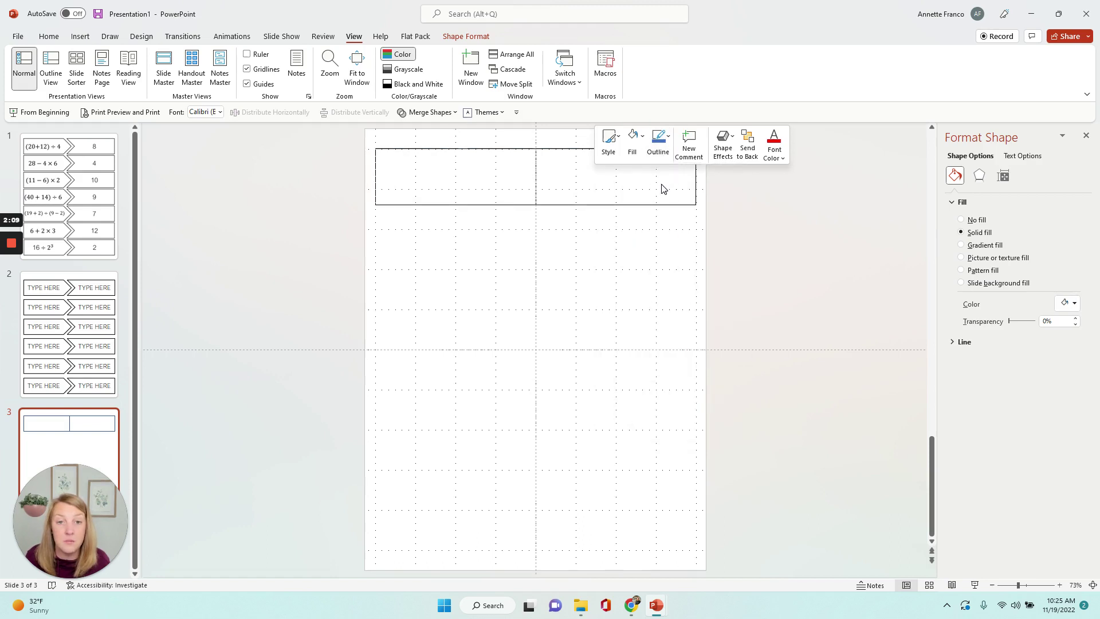
{"action": "left_click", "coordinate": [658, 143]}
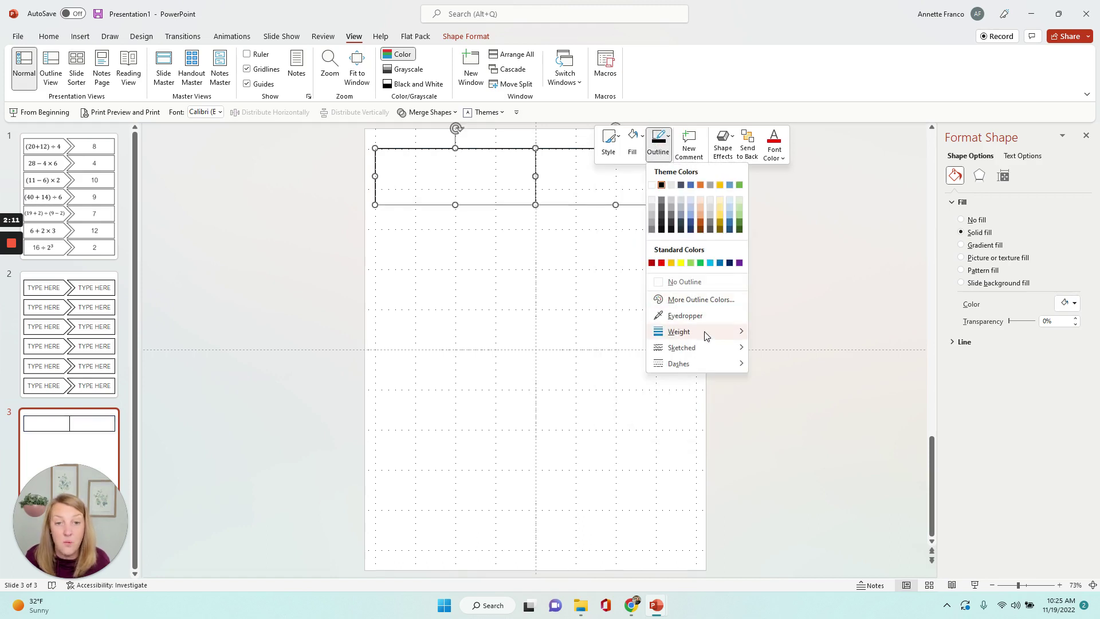
{"action": "mouse_move", "coordinate": [732, 332]}
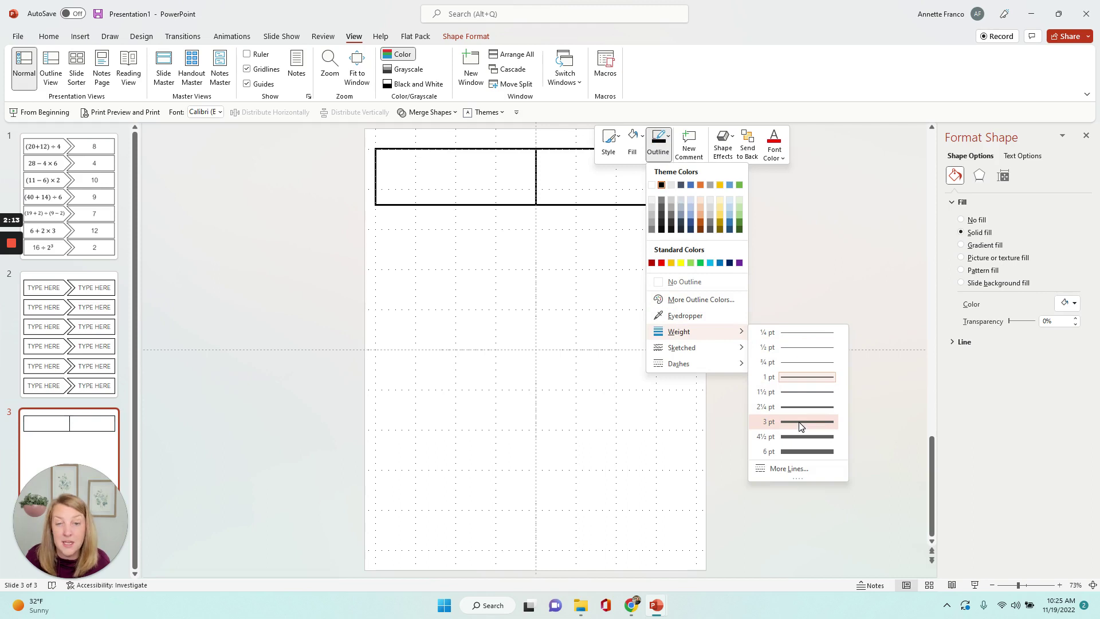
{"action": "left_click", "coordinate": [801, 422]}
{"action": "left_click", "coordinate": [752, 251]}
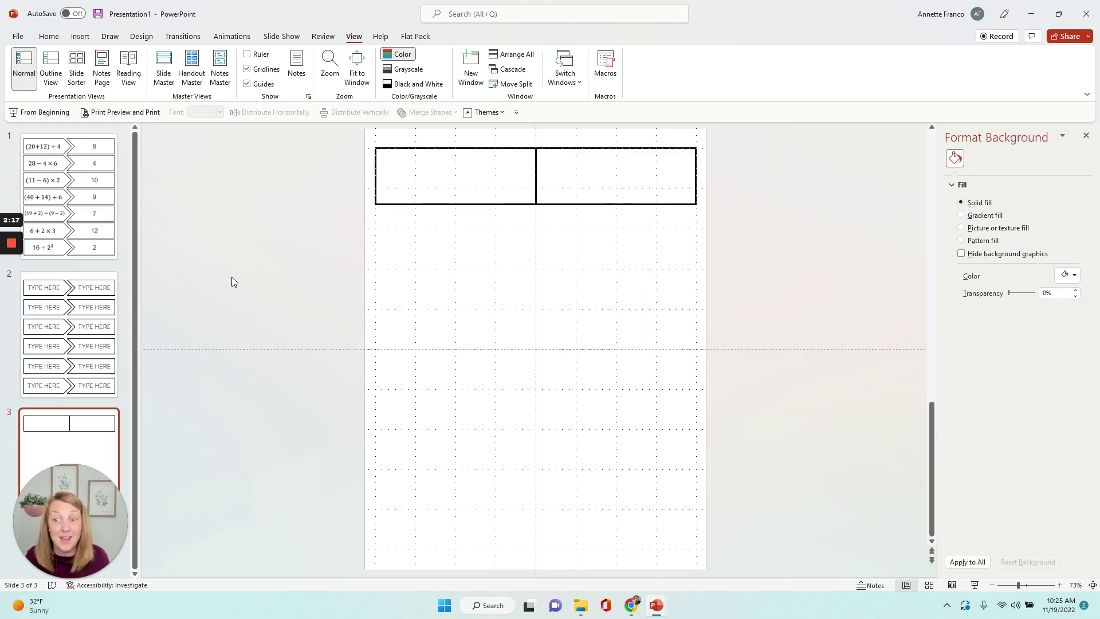
Step: Insert a chevron block arrow about 0.53 inches in size below the left rectangle
{"action": "left_click", "coordinate": [90, 38]}
{"action": "left_click", "coordinate": [220, 80]}
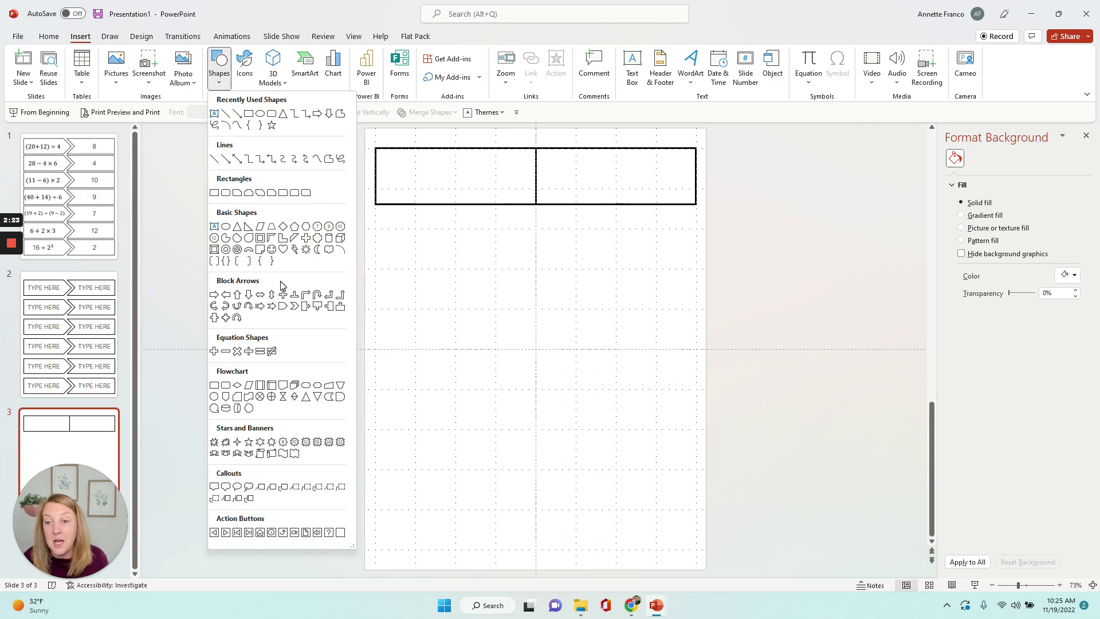
{"action": "left_click", "coordinate": [294, 307]}
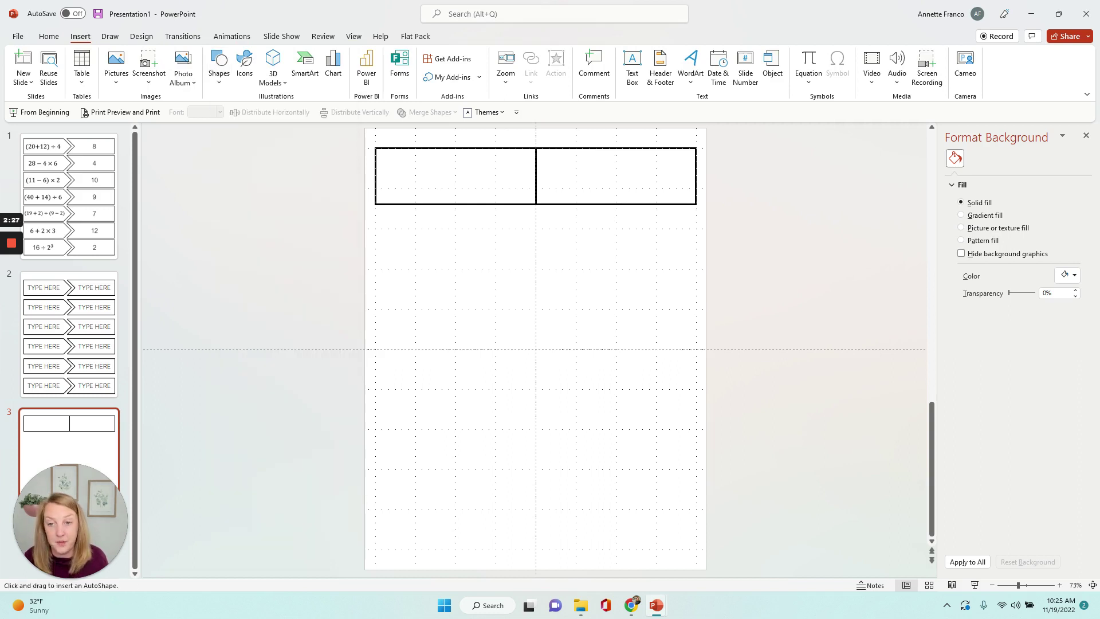
{"action": "left_click", "coordinate": [473, 250]}
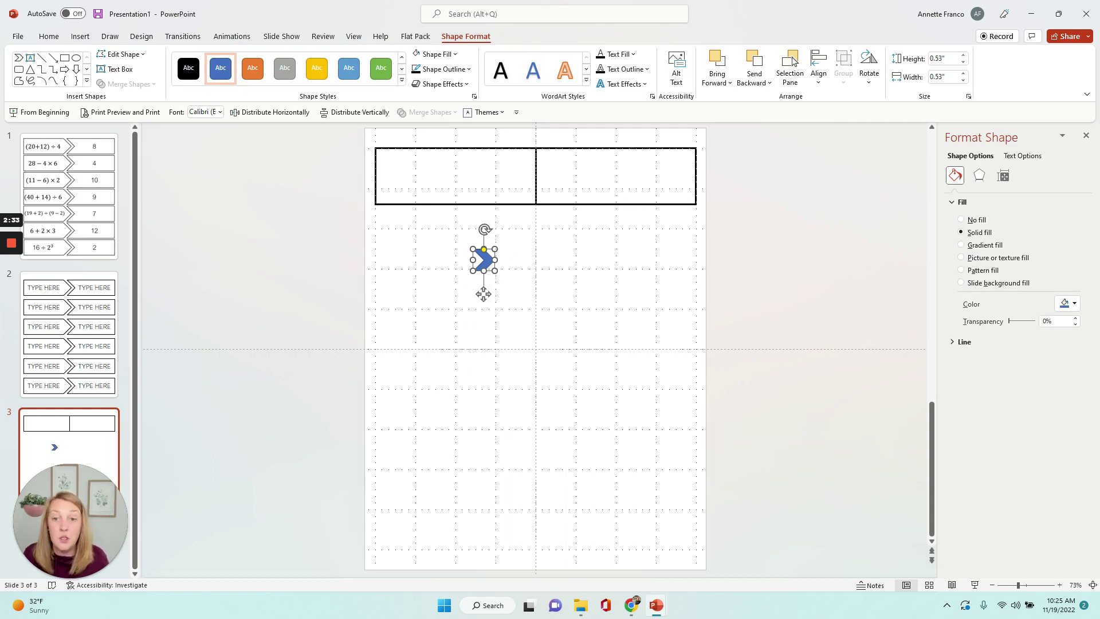
Step: Set the chevron's height to 1.4 inches
{"action": "right_click", "coordinate": [488, 263]}
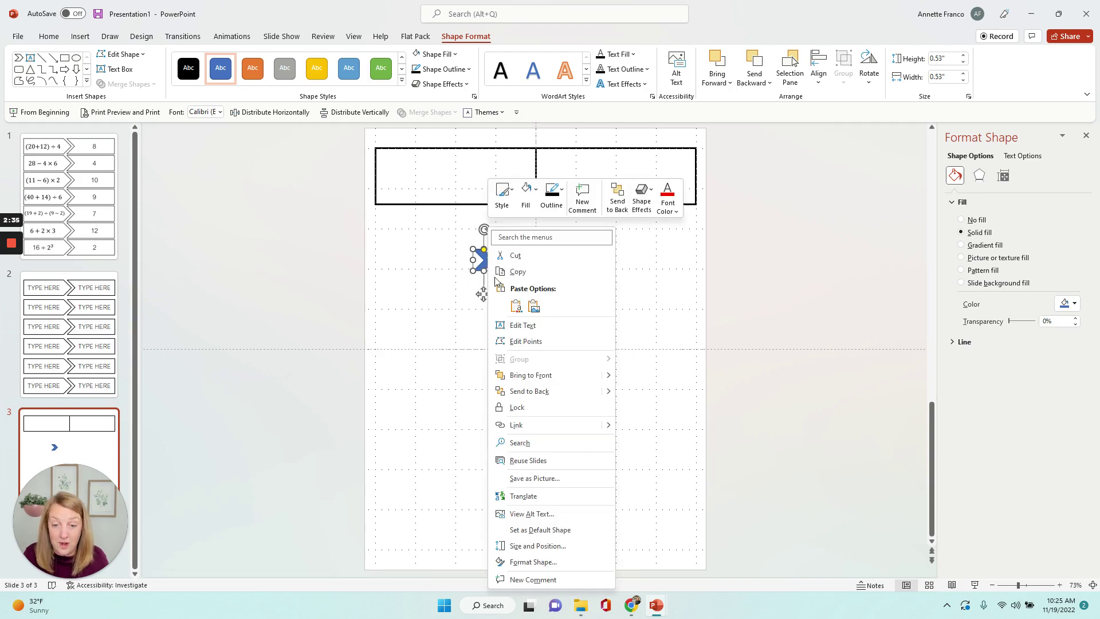
{"action": "left_click", "coordinate": [559, 560]}
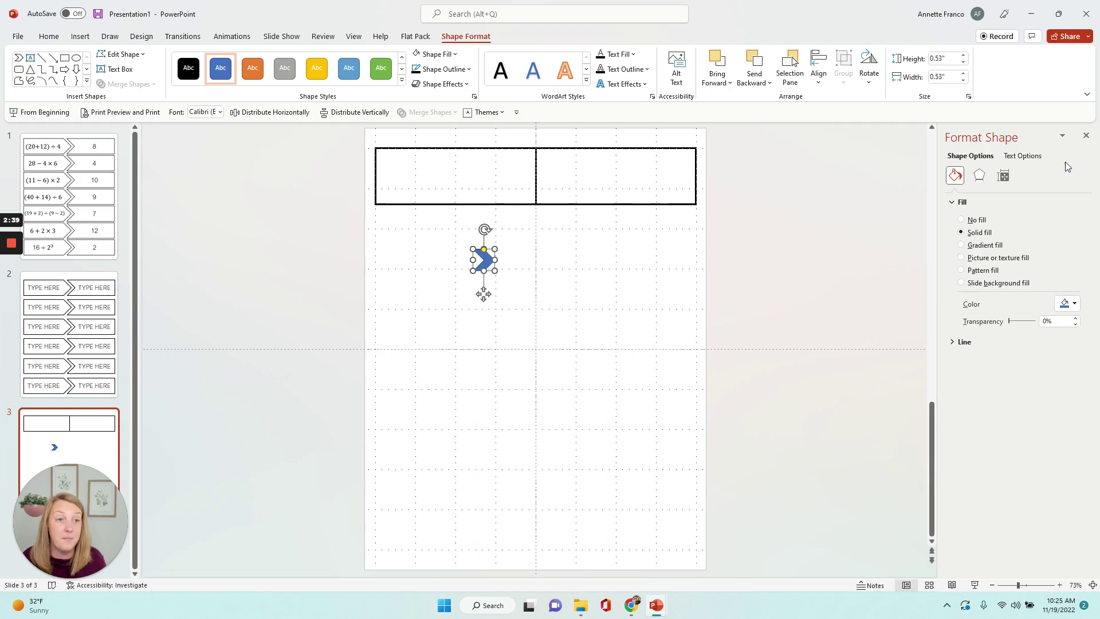
{"action": "left_click", "coordinate": [1005, 178]}
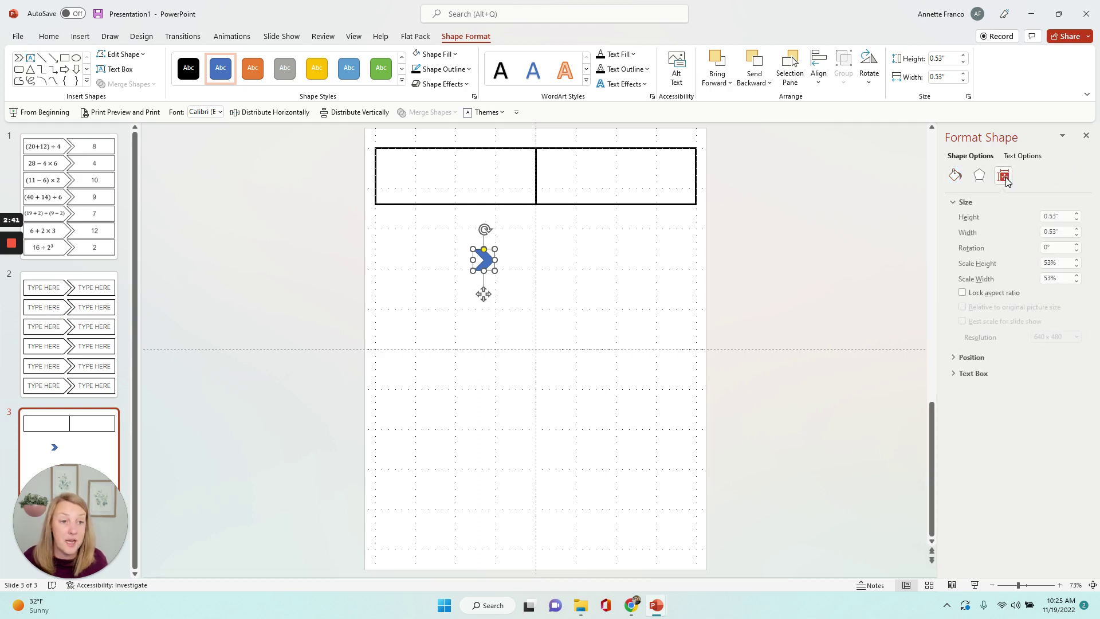
{"action": "double_click", "coordinate": [1057, 217]}
{"action": "type", "text": "1"}
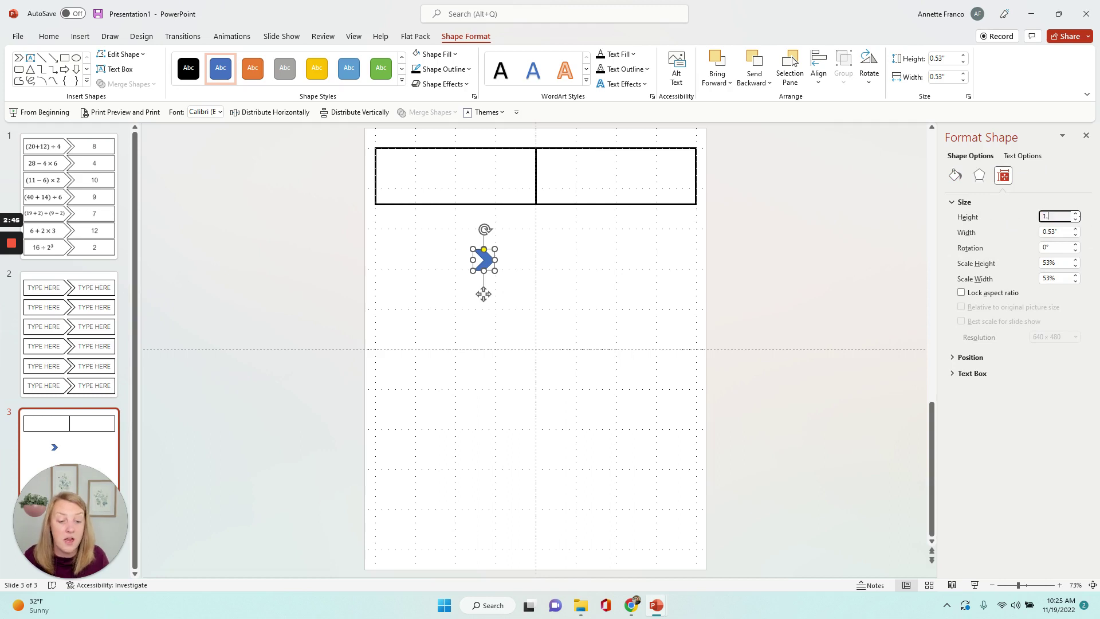
{"action": "type", "text": ".4"}
{"action": "key", "text": "Return"}
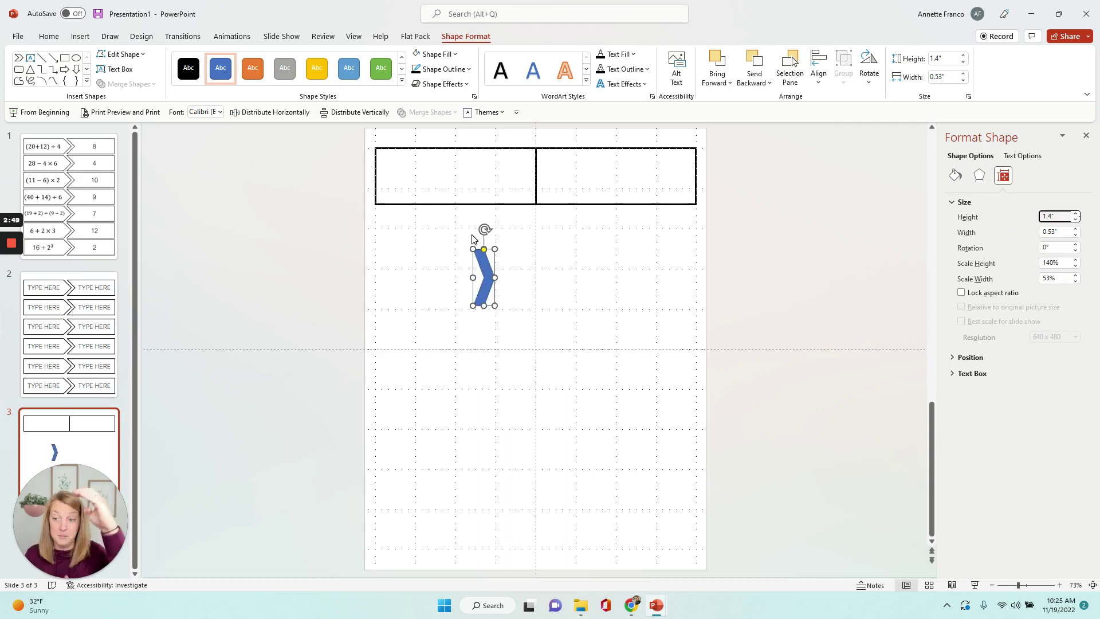
Step: Give the chevron a 3 pt outline weight and widen it to about 1.55 inches
{"action": "left_click", "coordinate": [431, 55]}
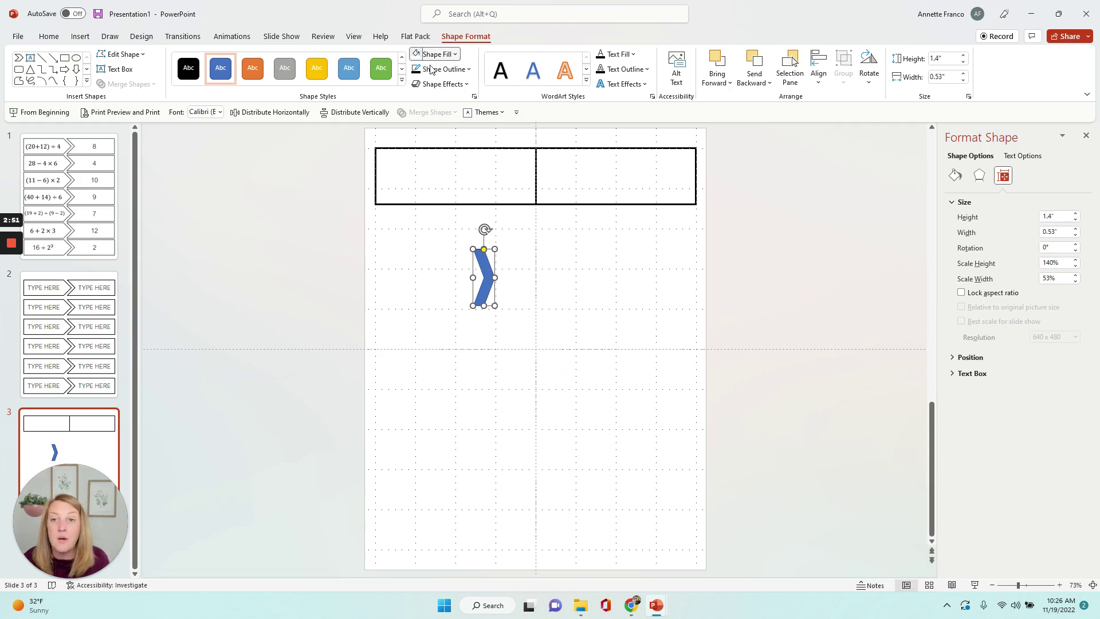
{"action": "left_click", "coordinate": [315, 251]}
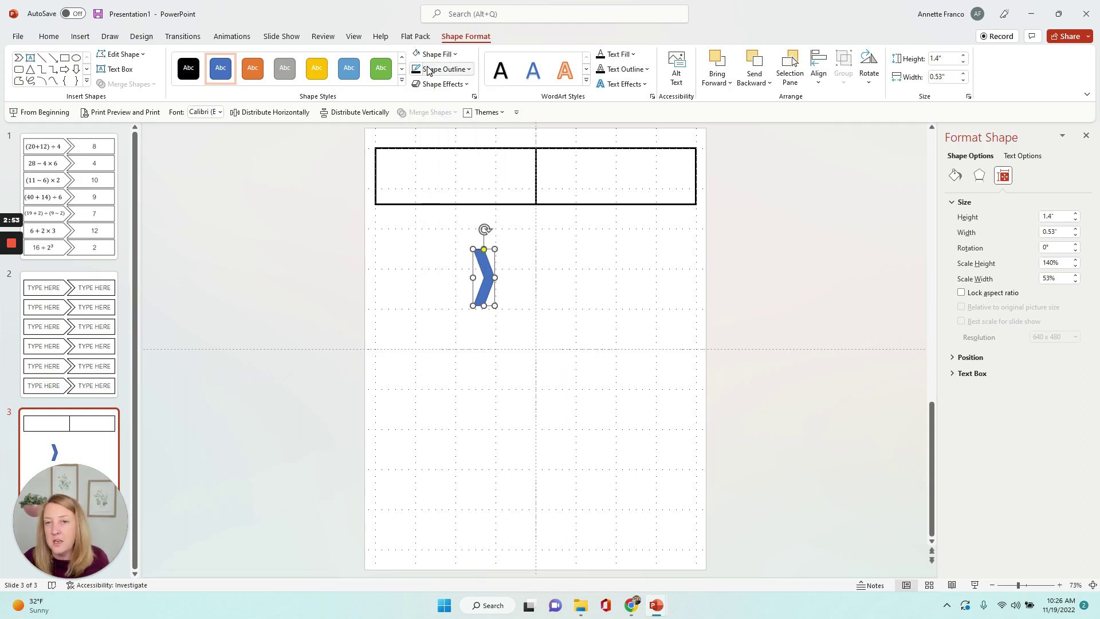
{"action": "left_click", "coordinate": [441, 69]}
{"action": "mouse_move", "coordinate": [452, 247]}
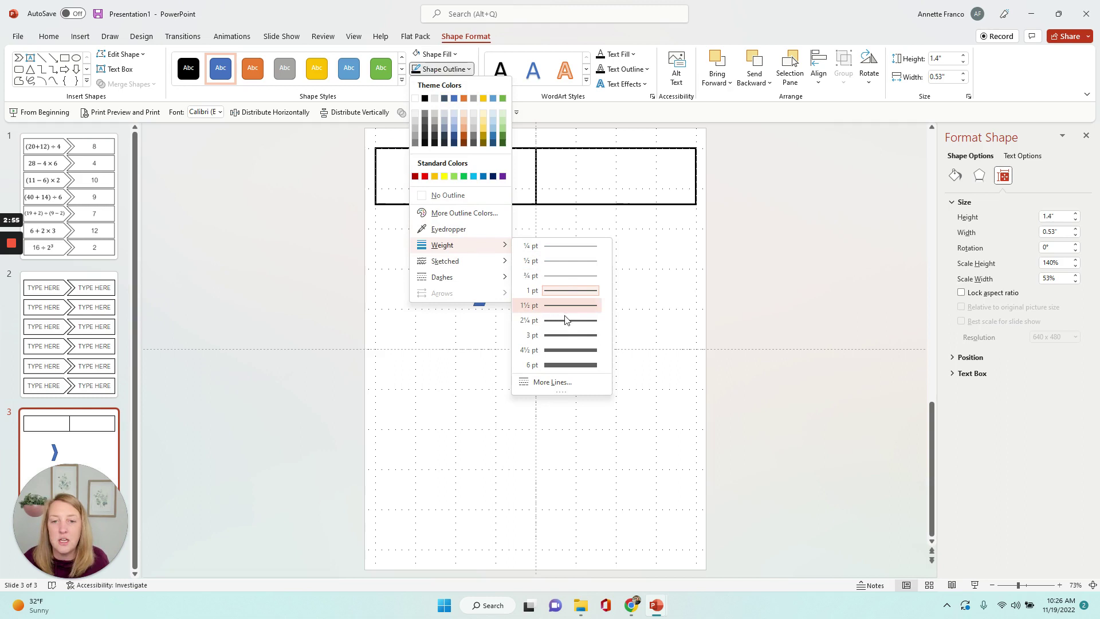
{"action": "left_click", "coordinate": [566, 335]}
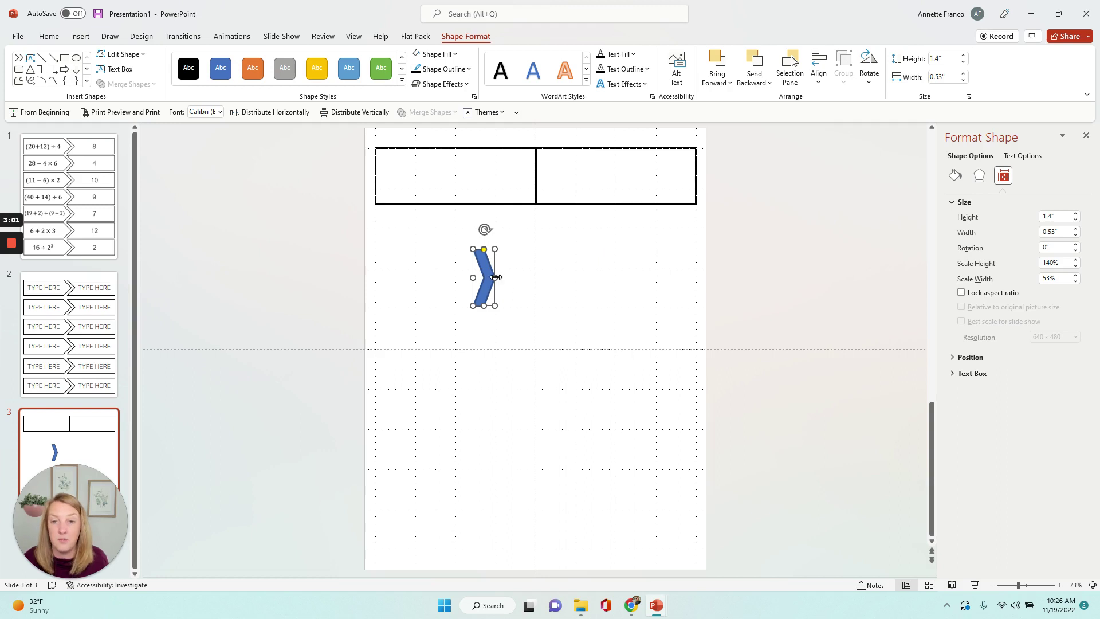
{"action": "left_click_drag", "start_coordinate": [496, 277], "coordinate": [535, 277]}
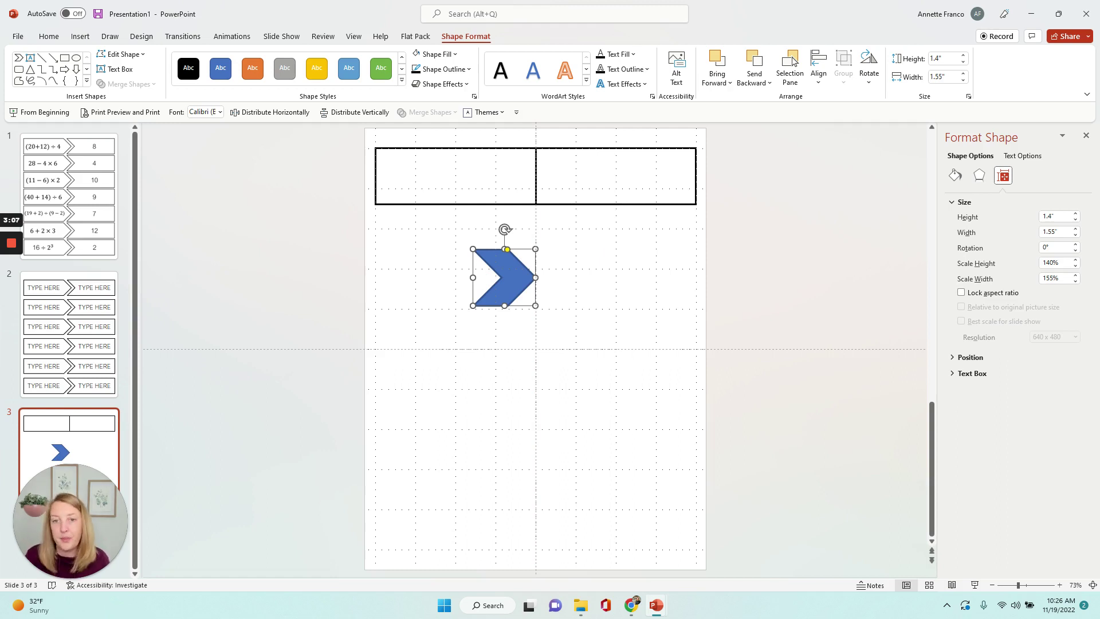
Step: Center the chevron over the seam between the two rectangles and align all three shapes vertically with each other
{"action": "left_click_drag", "start_coordinate": [498, 275], "coordinate": [536, 176]}
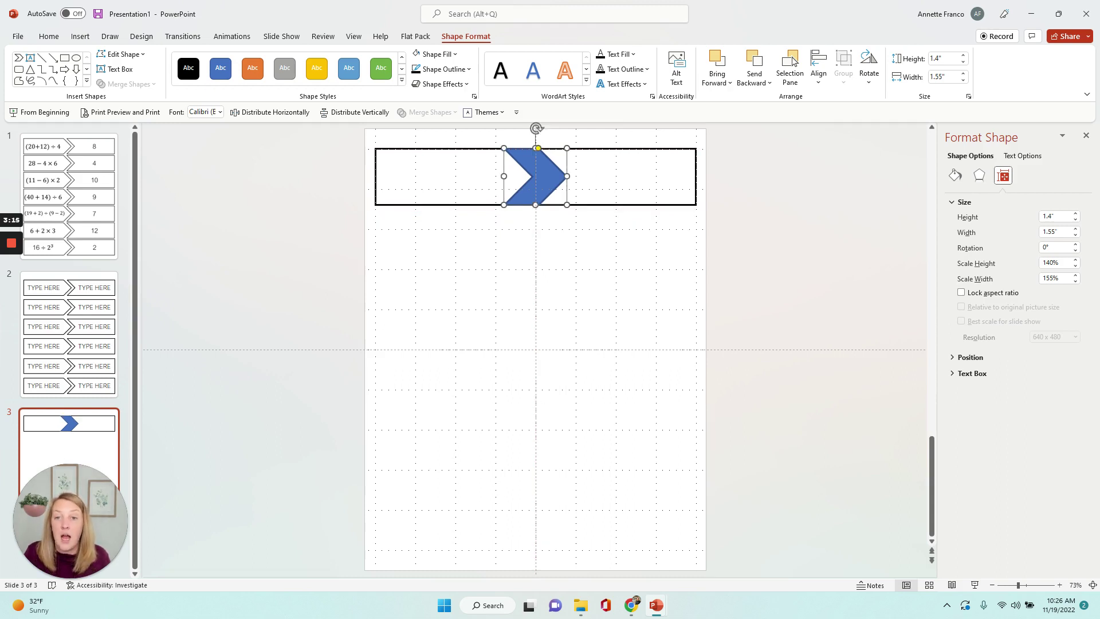
{"action": "left_click", "coordinate": [453, 176]}
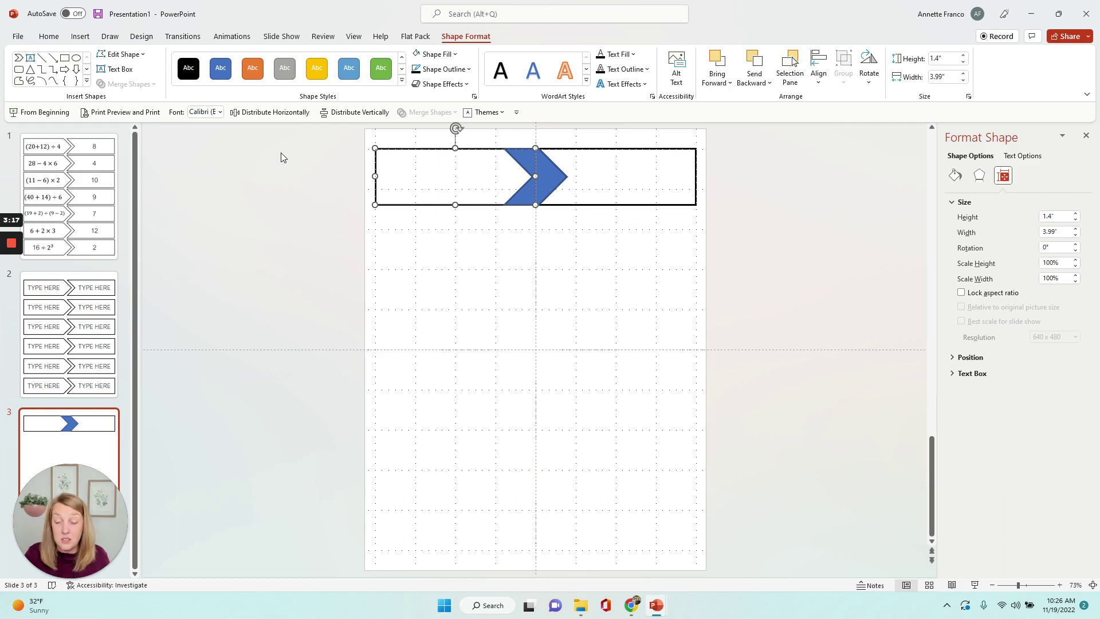
{"action": "left_click", "coordinate": [323, 145]}
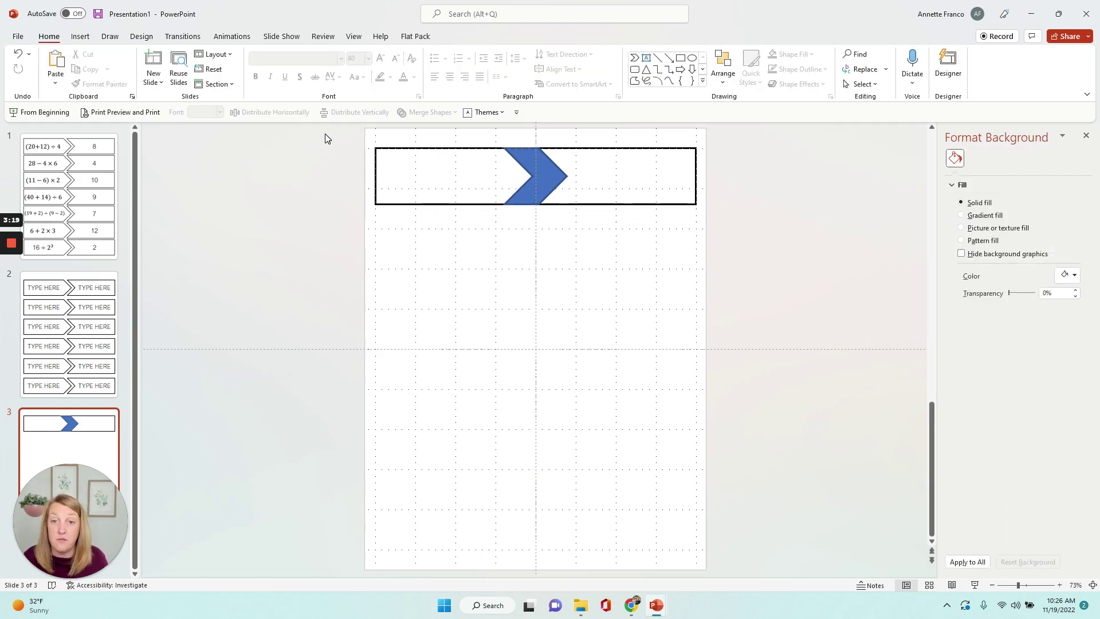
{"action": "left_click_drag", "start_coordinate": [322, 134], "coordinate": [767, 229]}
{"action": "left_click", "coordinate": [722, 85]}
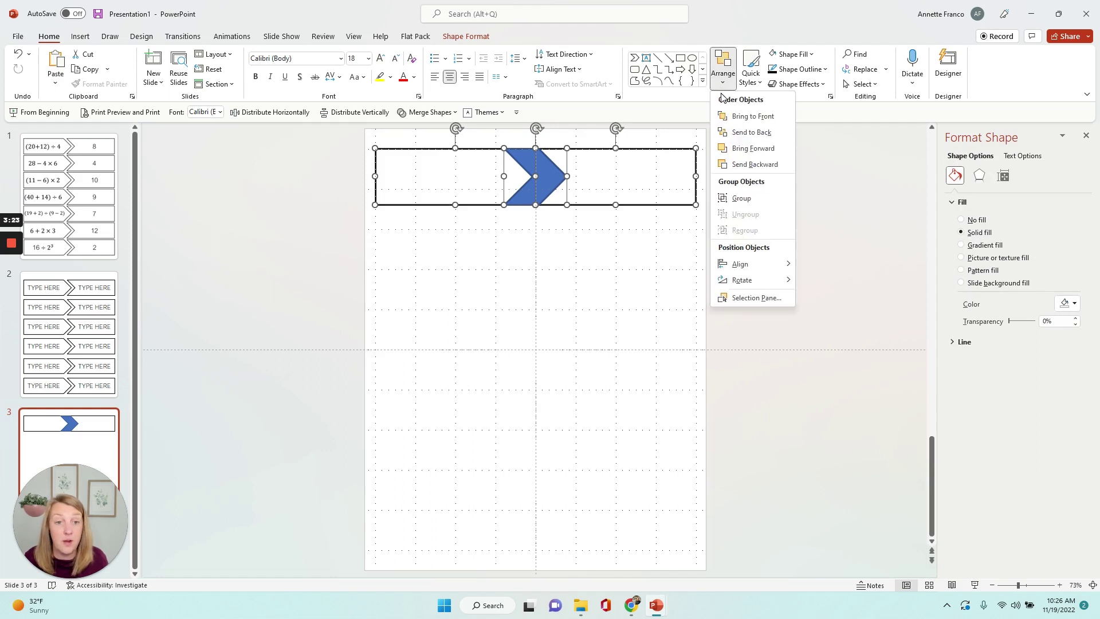
{"action": "mouse_move", "coordinate": [749, 267]}
{"action": "left_click", "coordinate": [852, 322]}
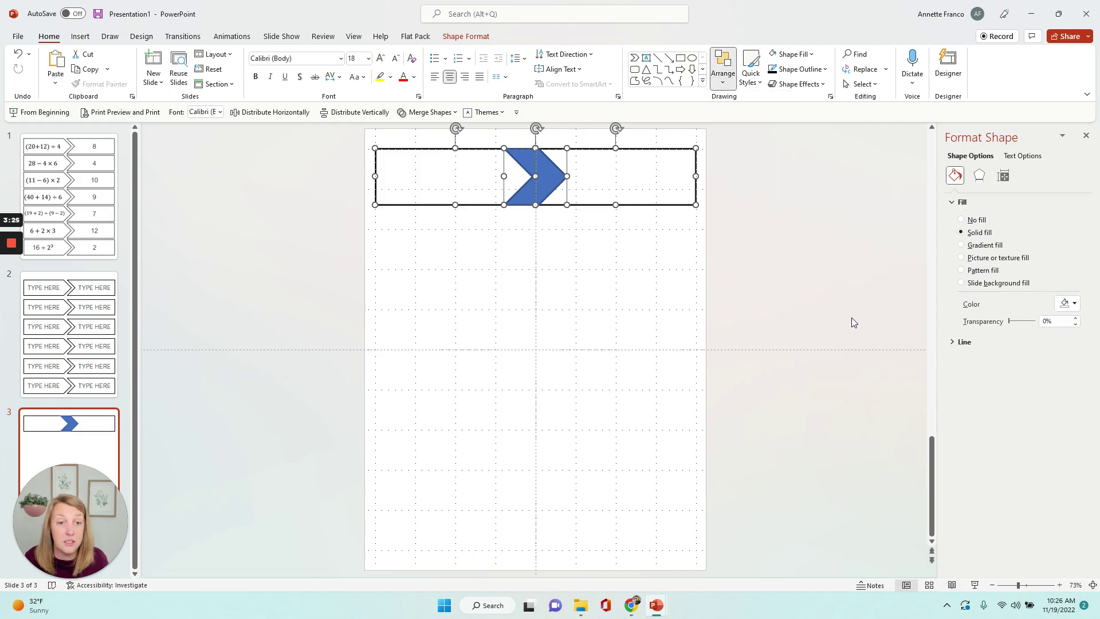
{"action": "left_click", "coordinate": [830, 233]}
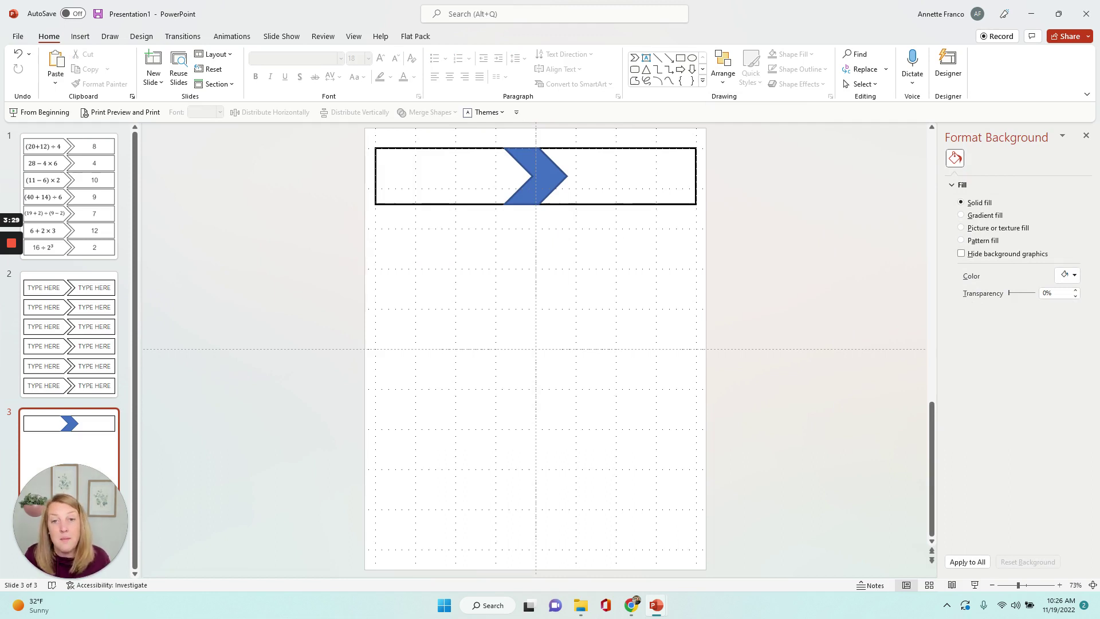
Step: Copy the chevron, and use Merge Shapes Subtract to cut it out of the left rectangle
{"action": "left_click", "coordinate": [545, 176]}
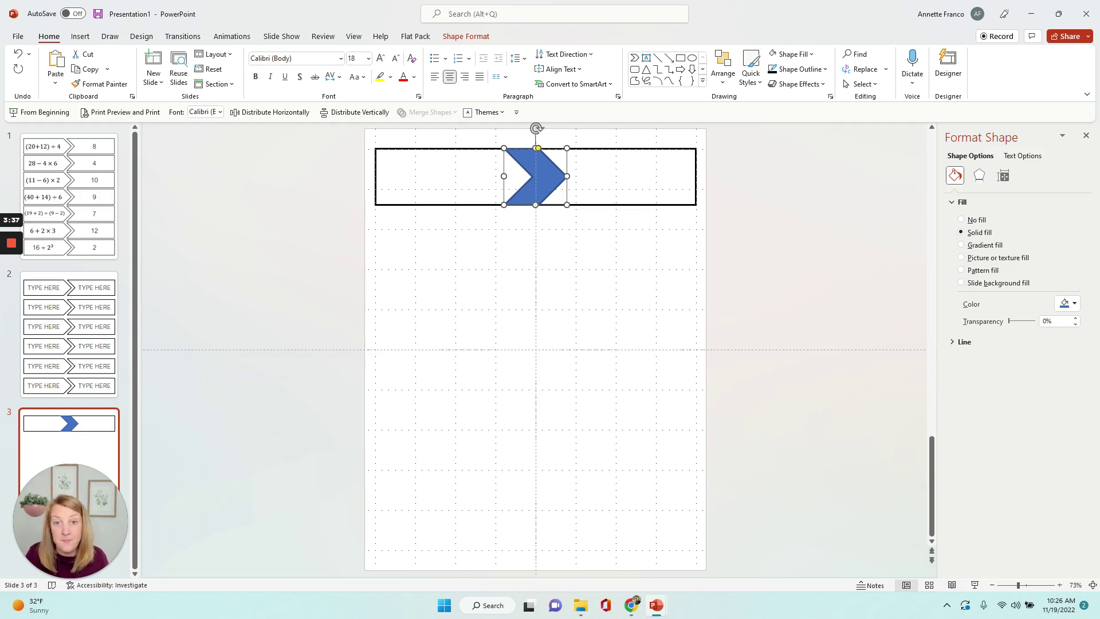
{"action": "left_click", "coordinate": [489, 289]}
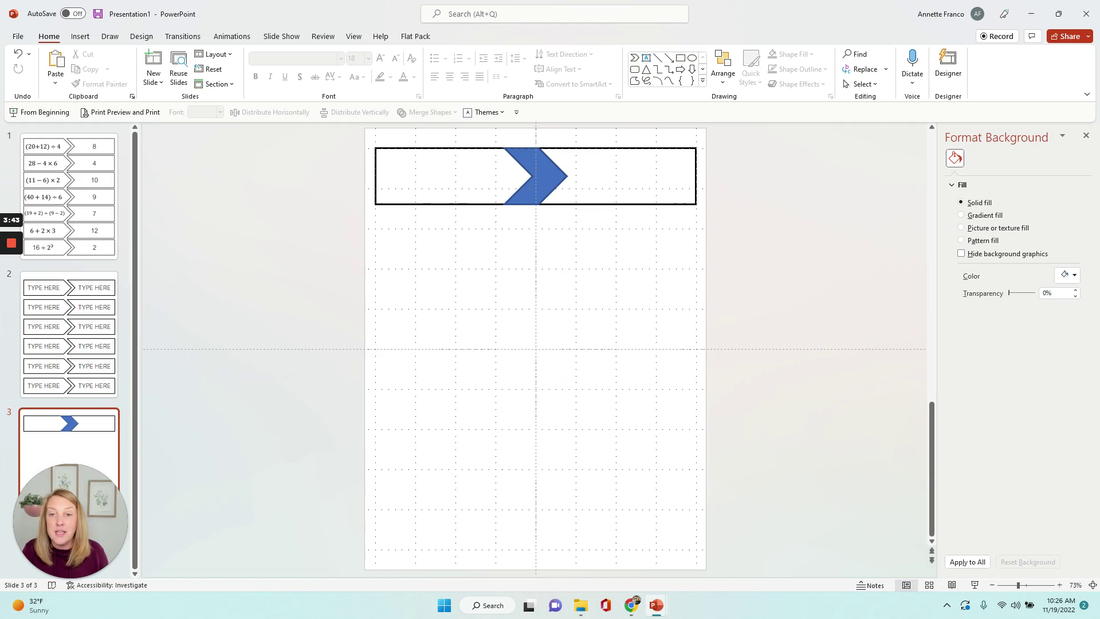
{"action": "left_click", "coordinate": [440, 178]}
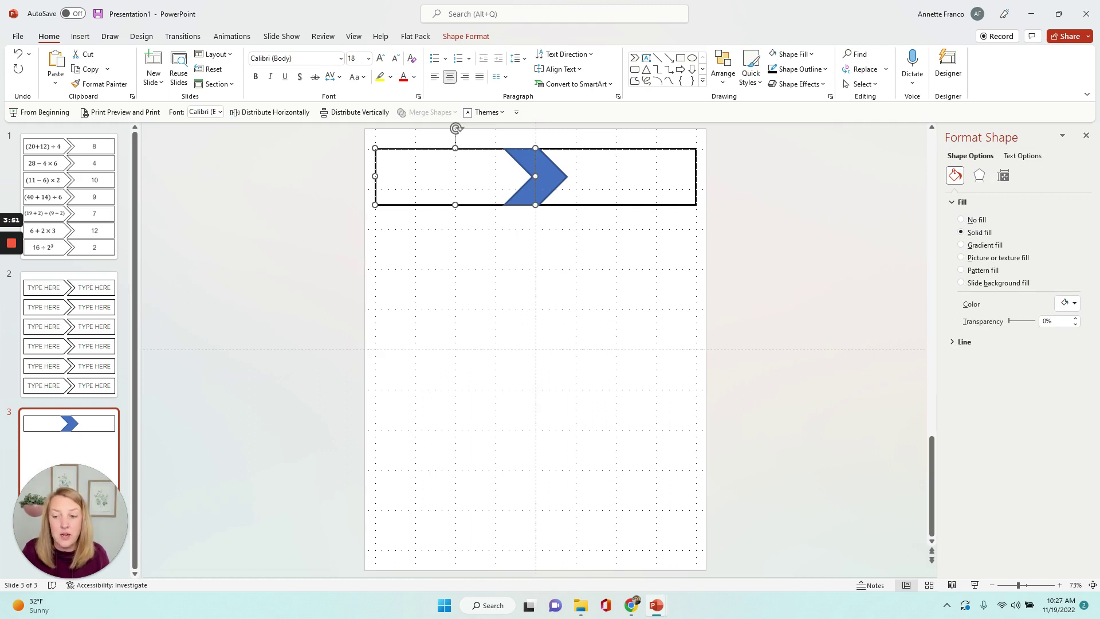
{"action": "left_click", "coordinate": [546, 176], "text": "shift"}
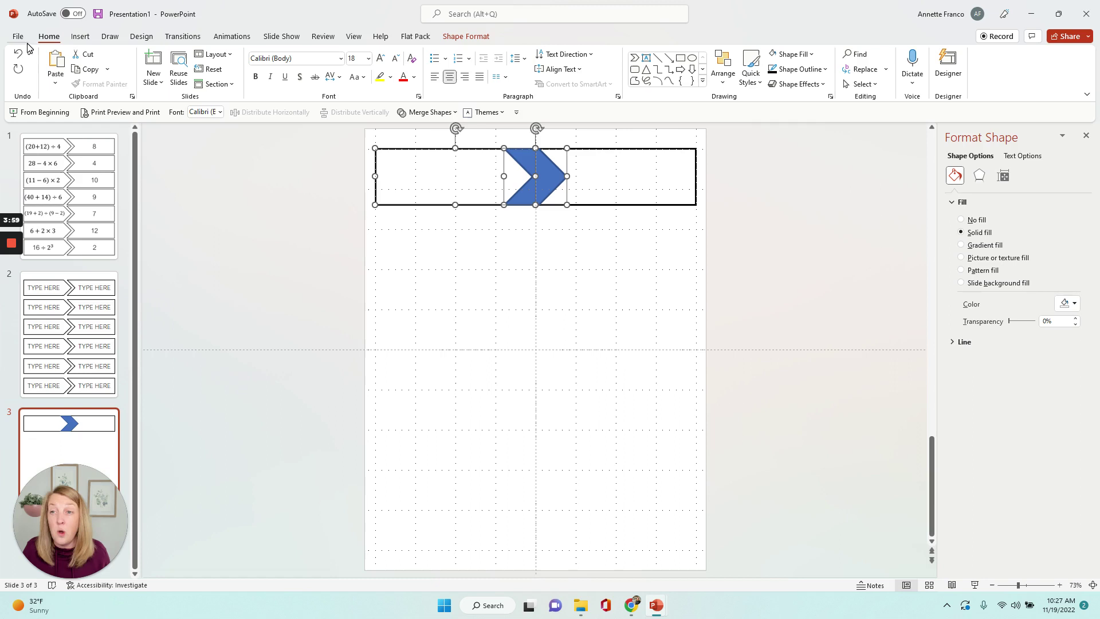
{"action": "left_click", "coordinate": [469, 36]}
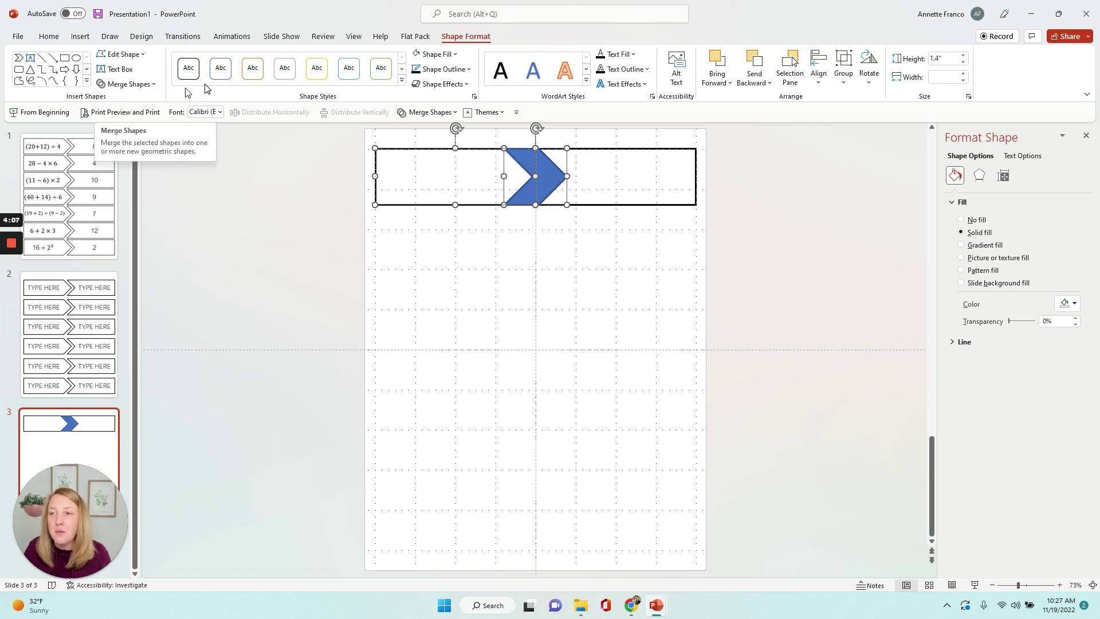
{"action": "left_click", "coordinate": [151, 86]}
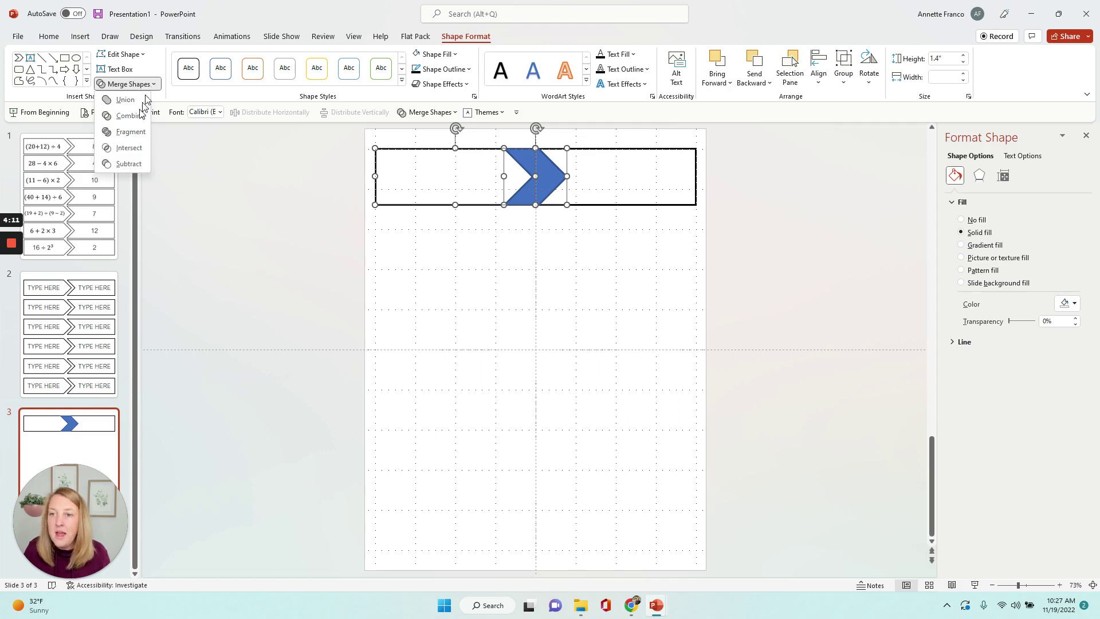
{"action": "key", "text": "Escape"}
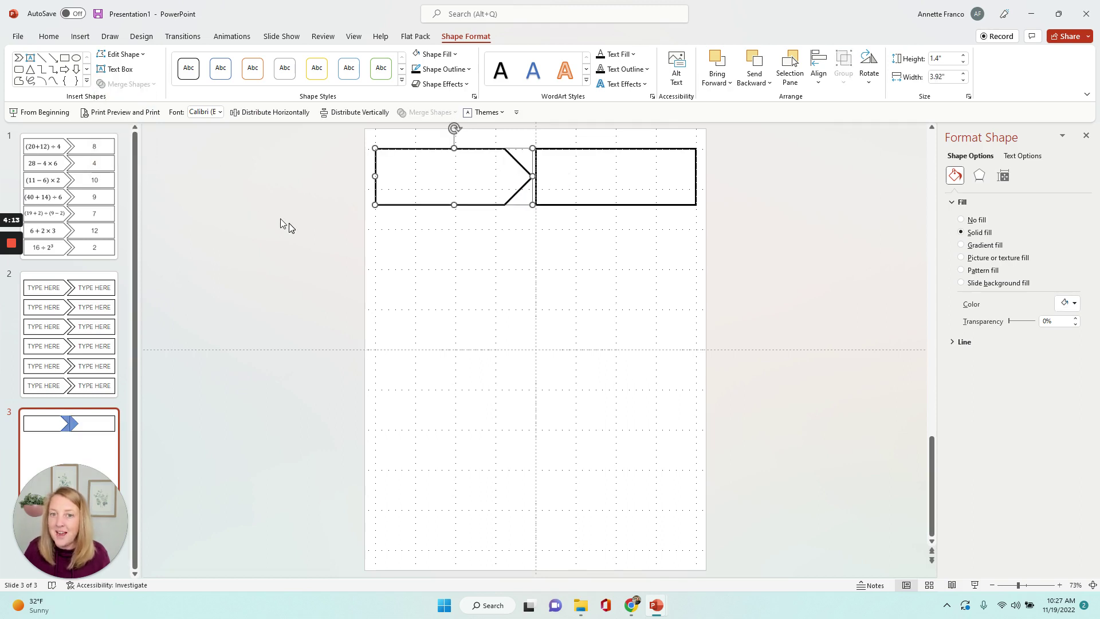
{"action": "left_click", "coordinate": [344, 285]}
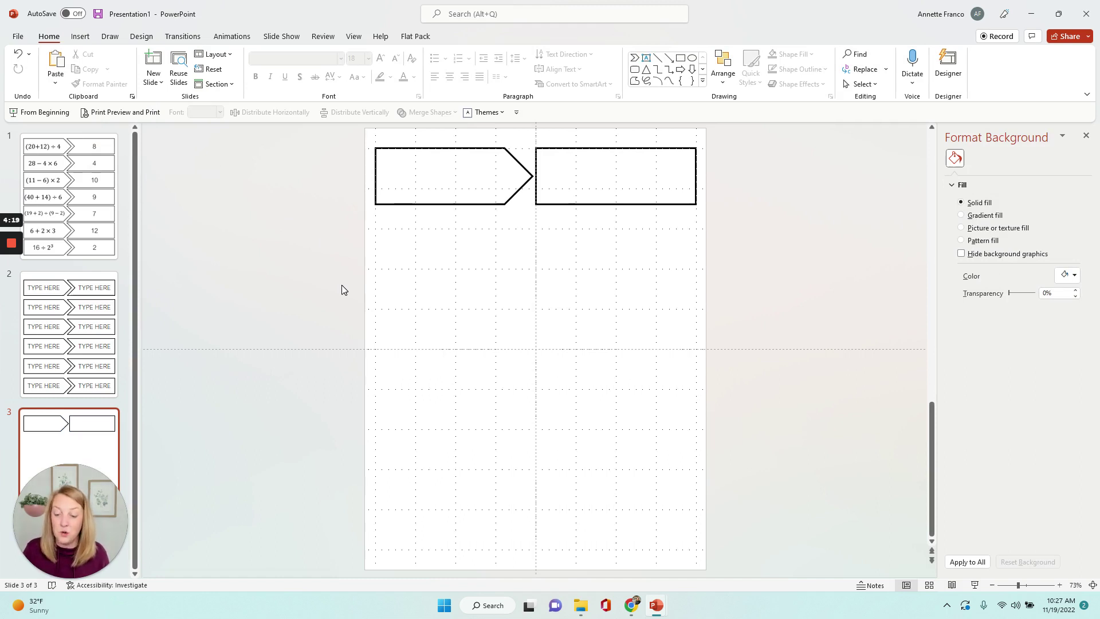
Step: Paste the copied chevron over the seam and subtract it from the right rectangle
{"action": "key", "text": "ctrl+v"}
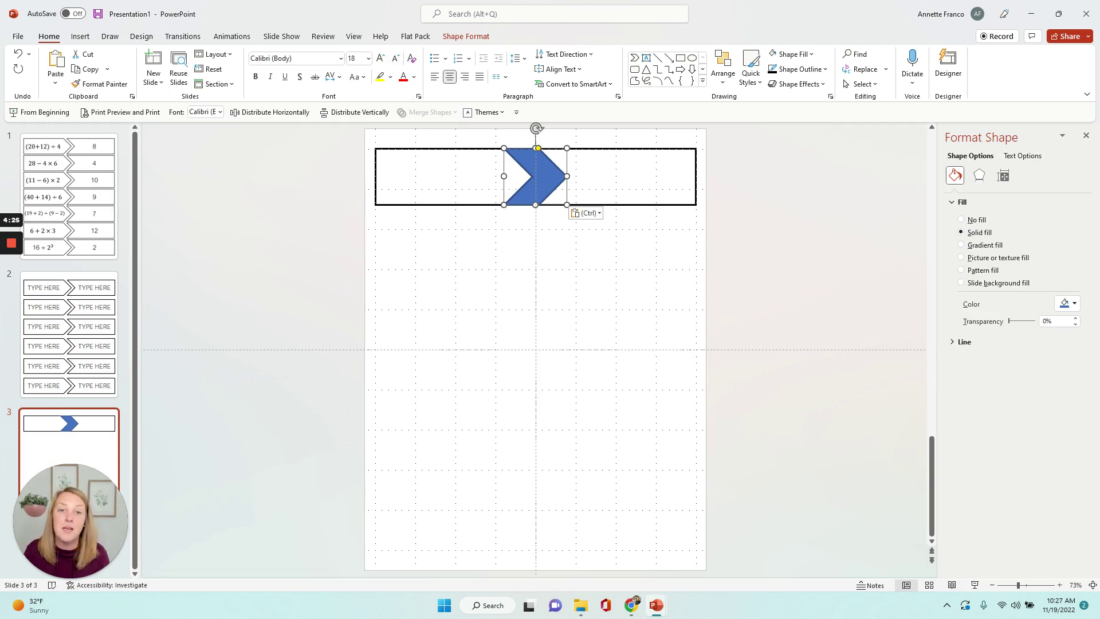
{"action": "left_click", "coordinate": [807, 283]}
{"action": "left_click", "coordinate": [696, 175]}
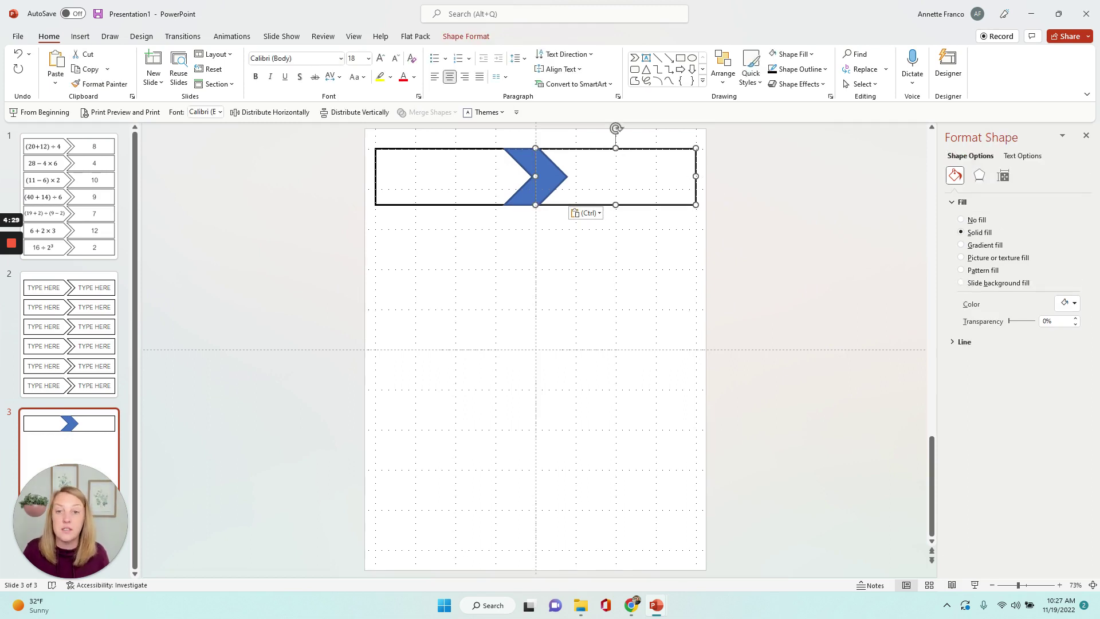
{"action": "left_click", "coordinate": [547, 176], "text": "shift"}
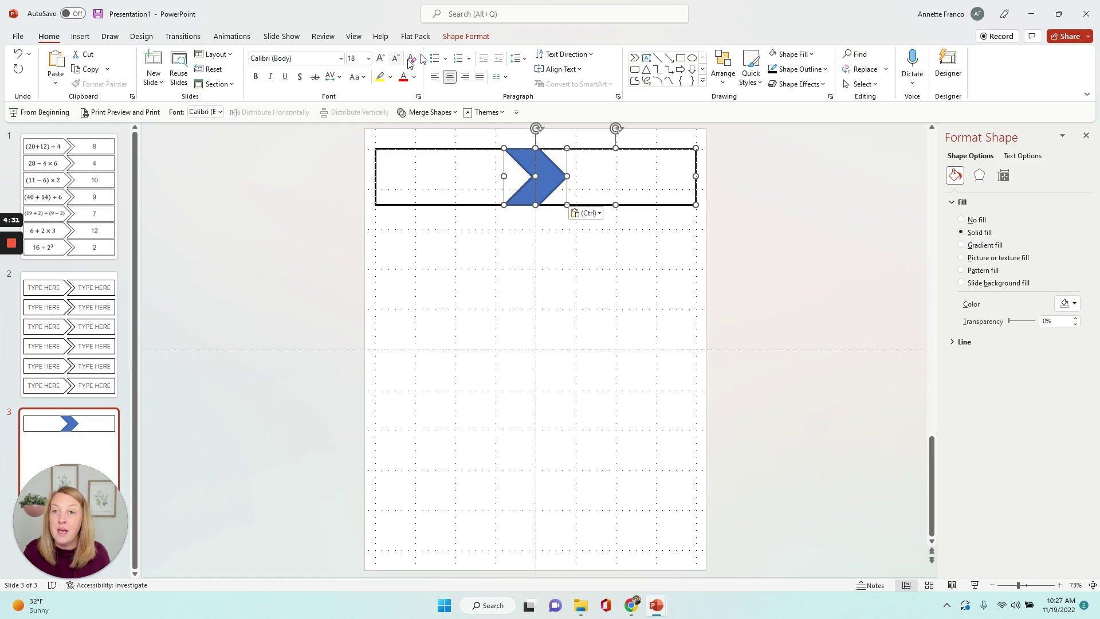
{"action": "left_click", "coordinate": [465, 36]}
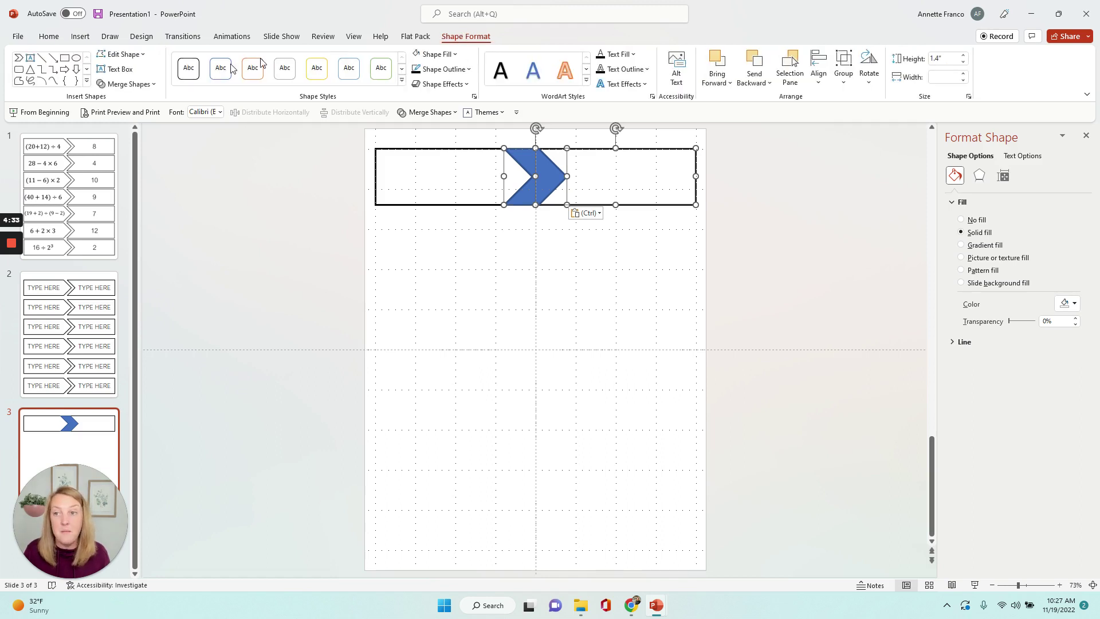
{"action": "left_click", "coordinate": [126, 83]}
{"action": "left_click", "coordinate": [117, 164]}
{"action": "left_click", "coordinate": [255, 235]}
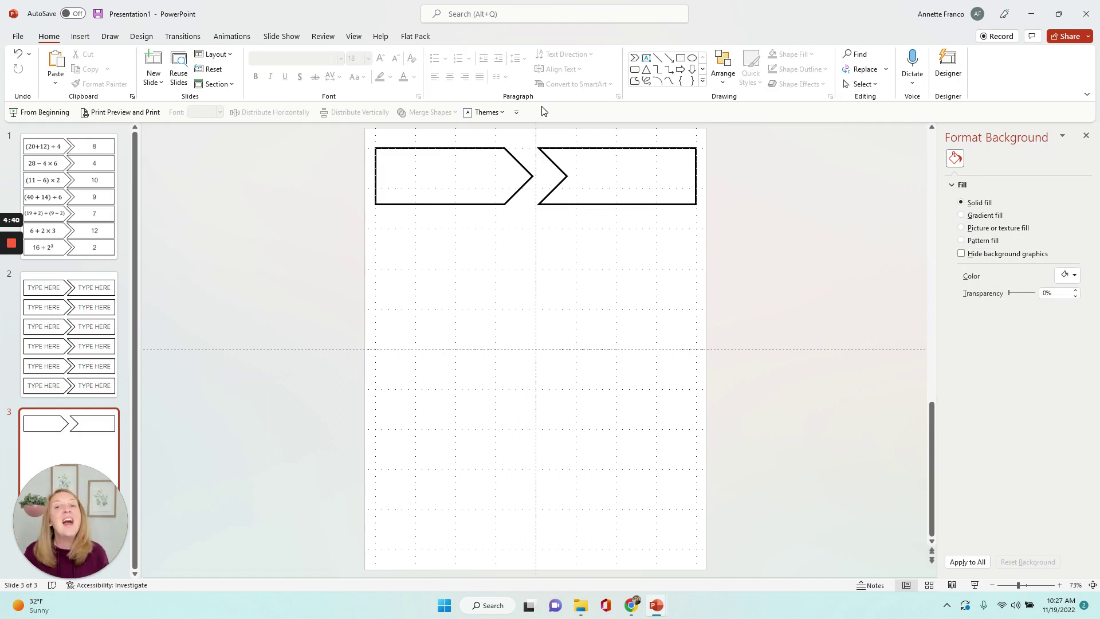
Step: Insert a text box reading "Type Here" and place it inside the left puzzle piece
{"action": "left_click", "coordinate": [80, 36]}
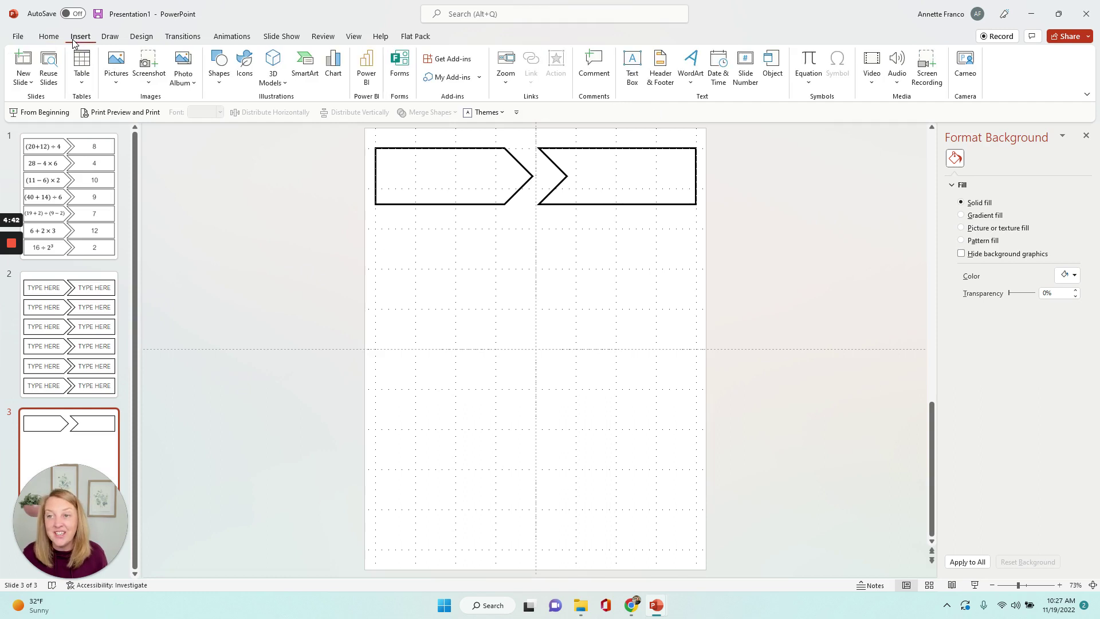
{"action": "left_click", "coordinate": [632, 66]}
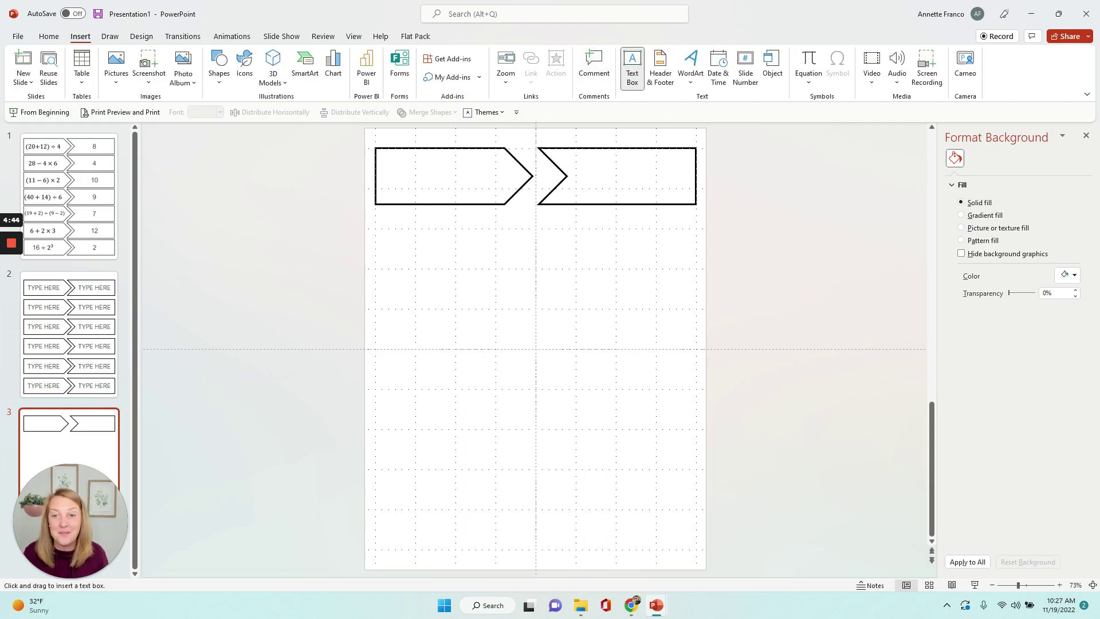
{"action": "left_click", "coordinate": [439, 177]}
{"action": "left_click", "coordinate": [365, 189]}
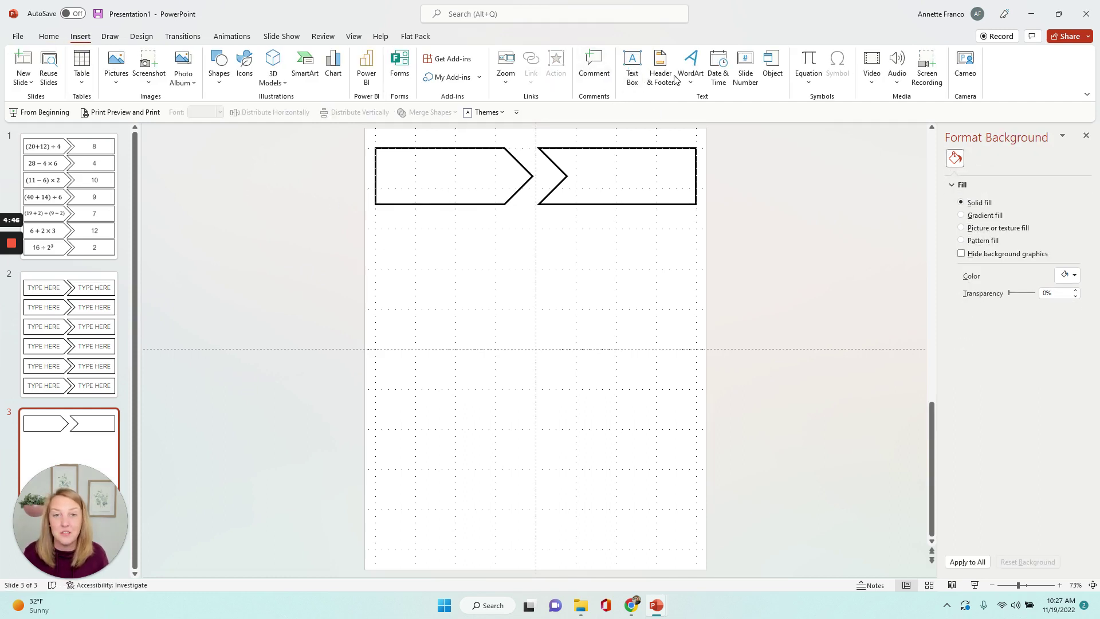
{"action": "left_click", "coordinate": [632, 66]}
{"action": "left_click", "coordinate": [292, 198]}
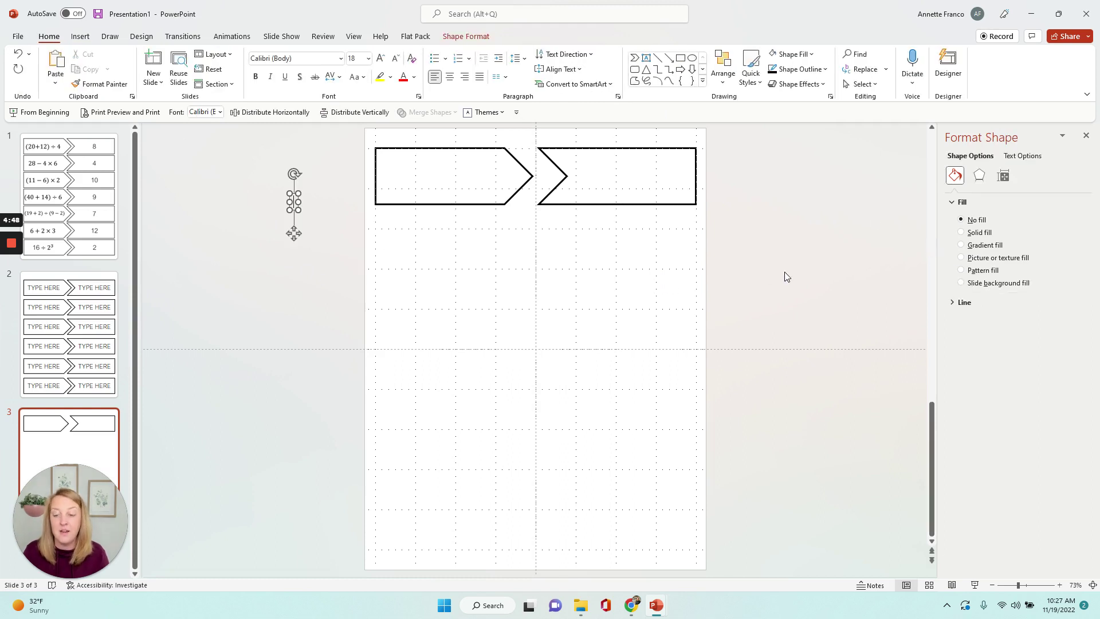
{"action": "type", "text": "Type Here"}
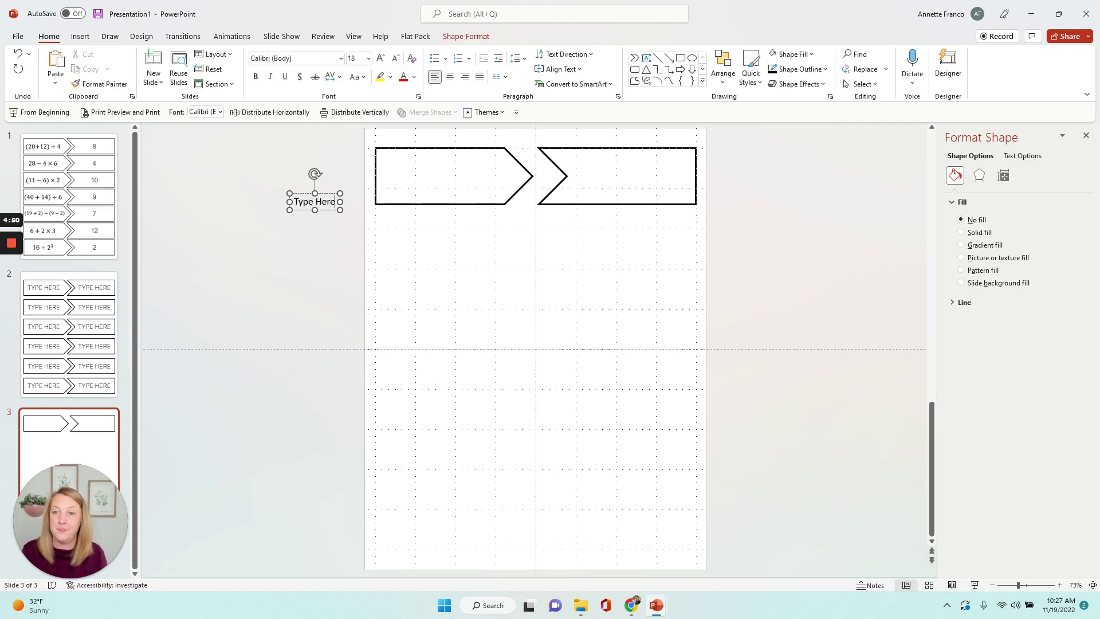
{"action": "left_click_drag", "start_coordinate": [315, 194], "coordinate": [407, 167]}
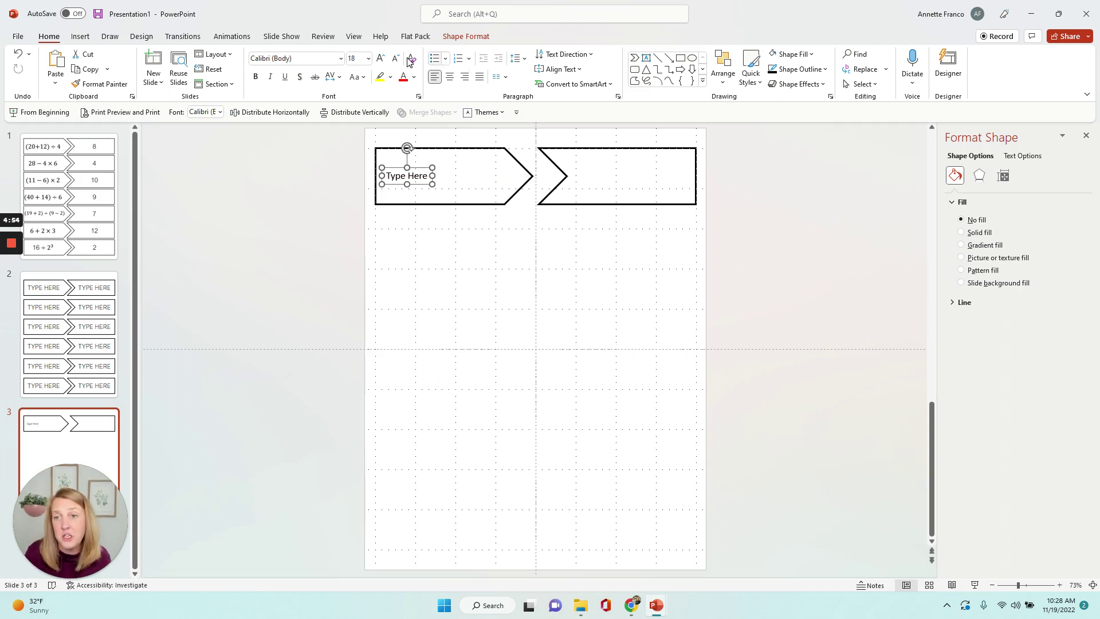
Step: Increase the font size of the "Type Here" text in the left puzzle piece to 40
{"action": "left_click", "coordinate": [380, 57]}
{"action": "left_click", "coordinate": [380, 58]}
{"action": "left_click", "coordinate": [380, 58]}
{"action": "left_click", "coordinate": [380, 58]}
{"action": "left_click", "coordinate": [380, 58]}
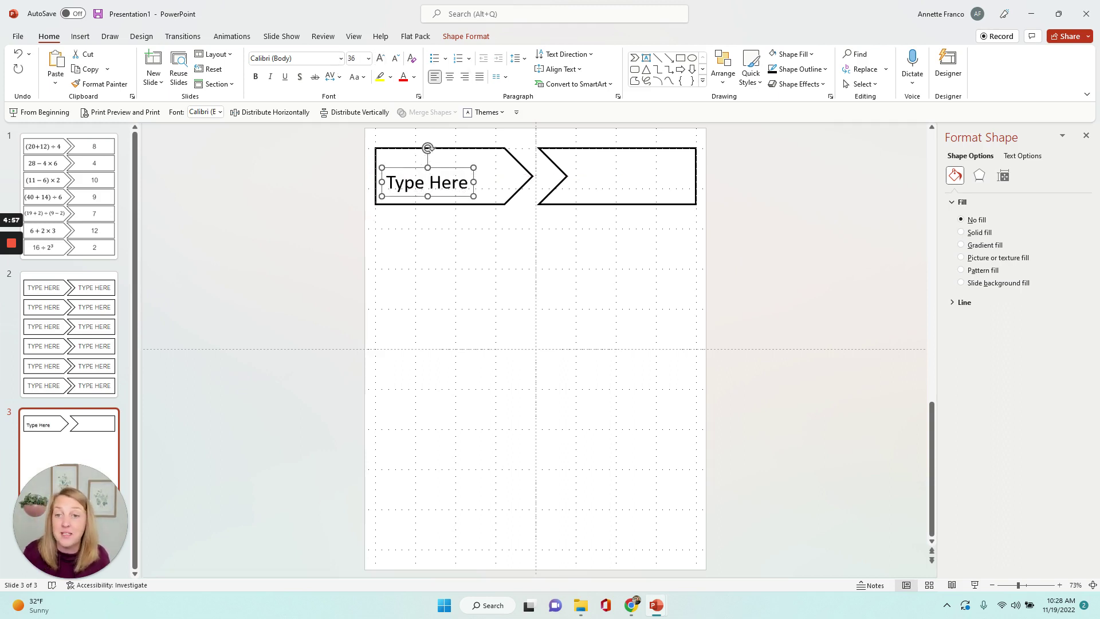
{"action": "left_click", "coordinate": [380, 57]}
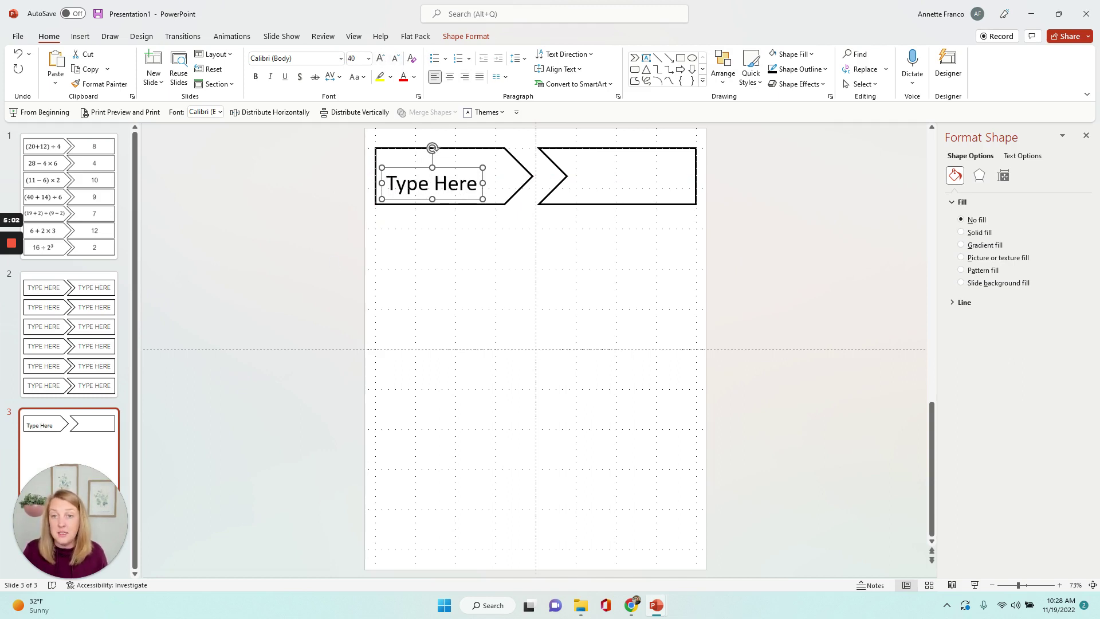
Step: Align the "Type Here" text box and the left puzzle piece to each other's middle
{"action": "left_click", "coordinate": [459, 148], "text": "shift"}
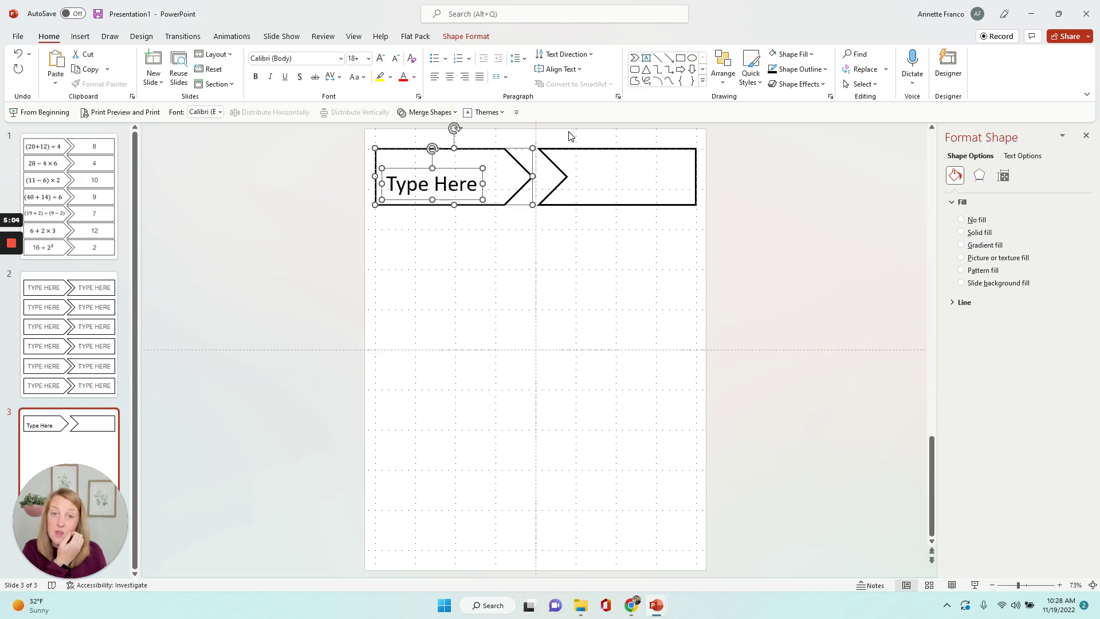
{"action": "left_click", "coordinate": [729, 86]}
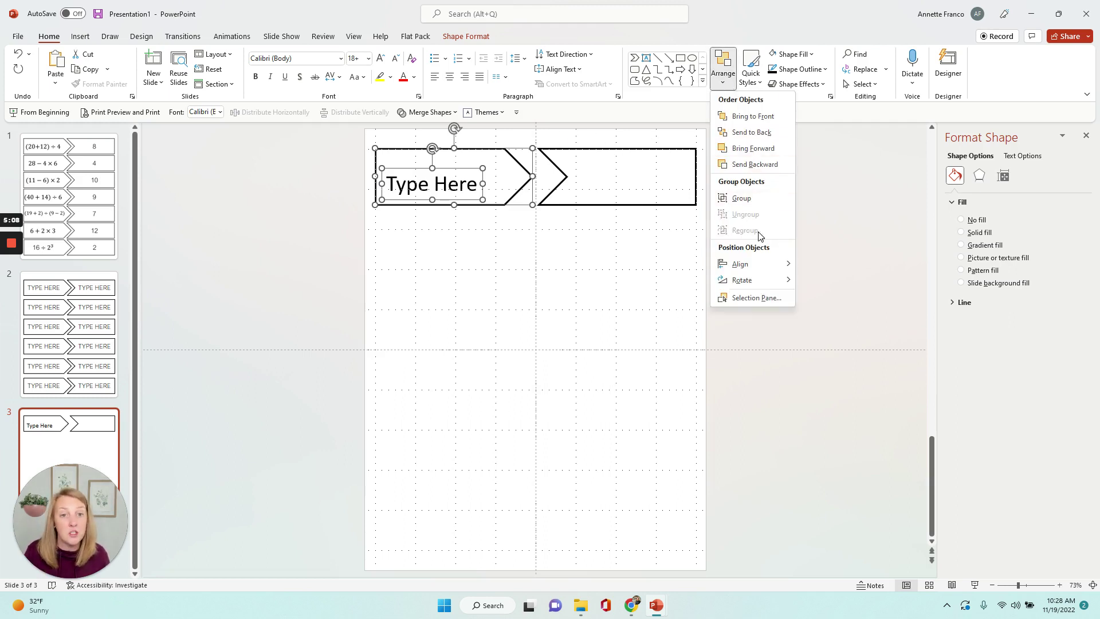
{"action": "mouse_move", "coordinate": [761, 265]}
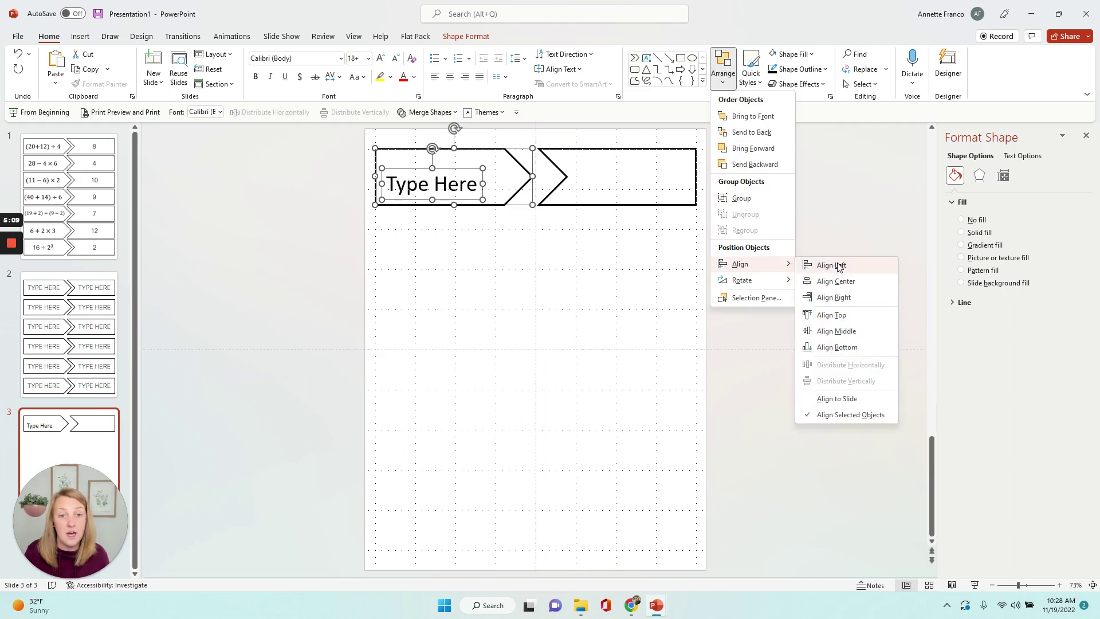
{"action": "left_click", "coordinate": [840, 331]}
{"action": "left_click", "coordinate": [305, 288]}
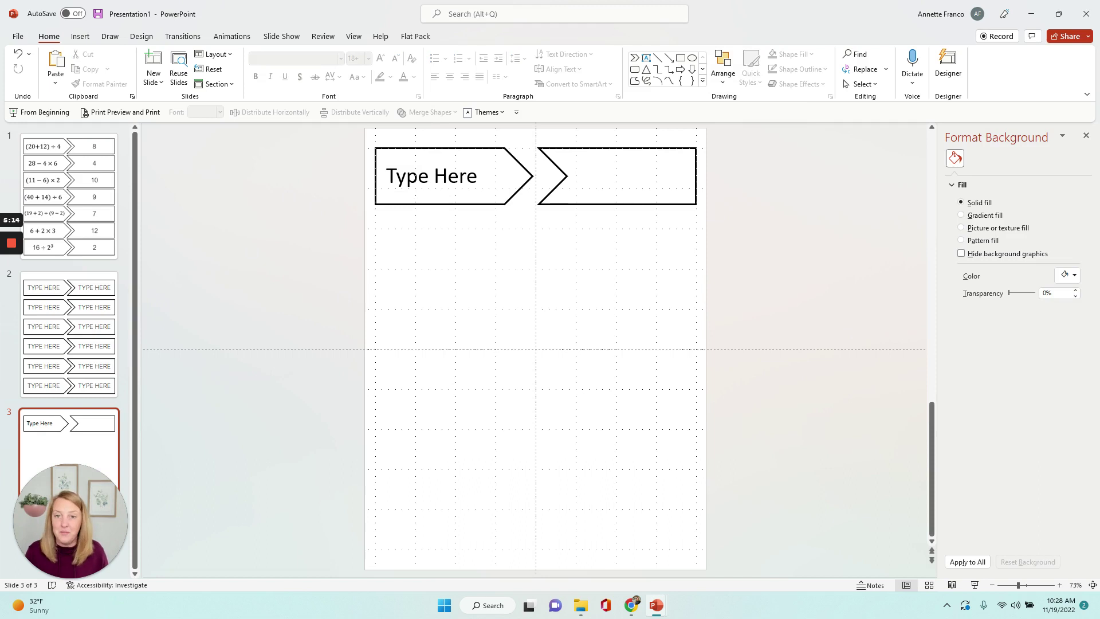
Step: Duplicate the "Type Here" text box and place the copy inside the right puzzle piece
{"action": "left_click", "coordinate": [433, 172]}
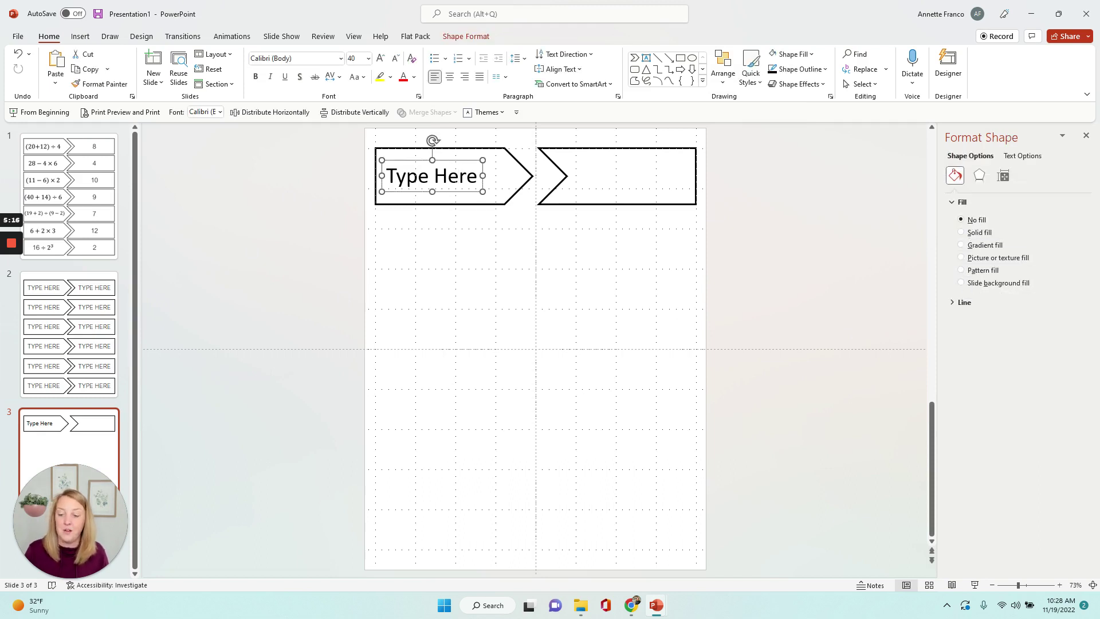
{"action": "key", "text": "ctrl+d"}
{"action": "left_click_drag", "start_coordinate": [438, 183], "coordinate": [614, 176]}
{"action": "left_click", "coordinate": [793, 243]}
Step: Align the copied "Type Here" text box to the middle of the right puzzle piece
{"action": "left_click", "coordinate": [614, 176]}
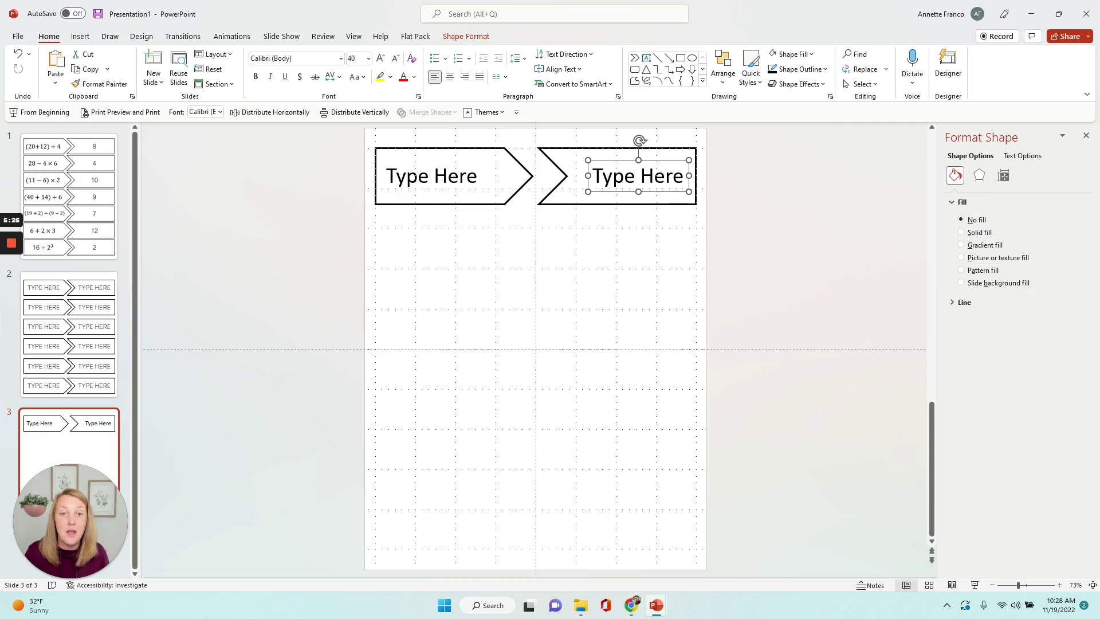
{"action": "left_click", "coordinate": [677, 204], "text": "shift"}
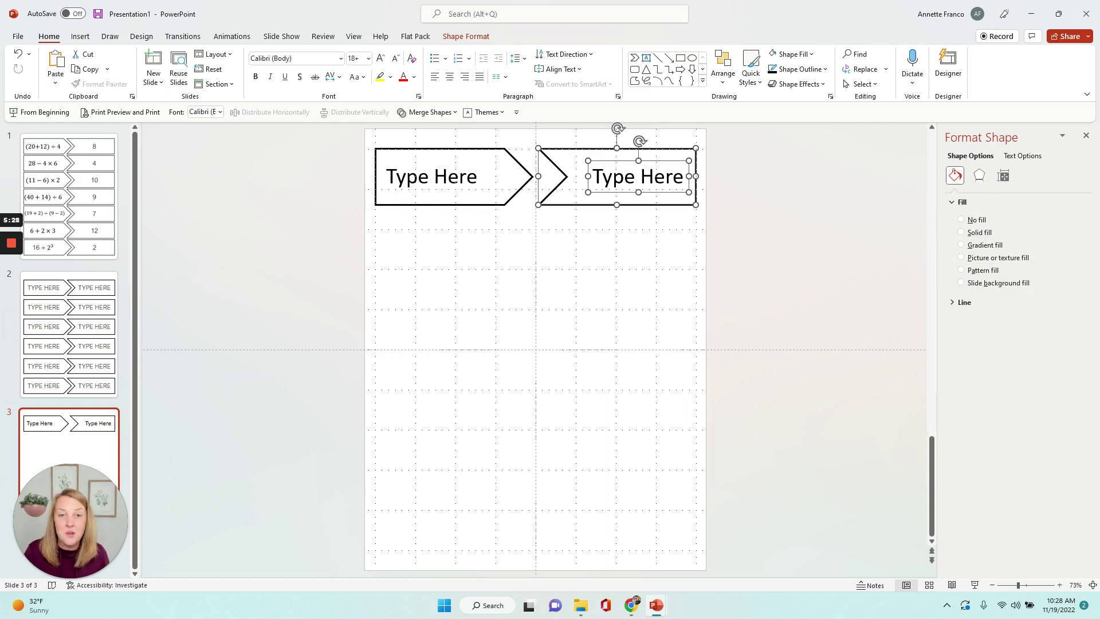
{"action": "left_click", "coordinate": [723, 66]}
{"action": "mouse_move", "coordinate": [757, 265]}
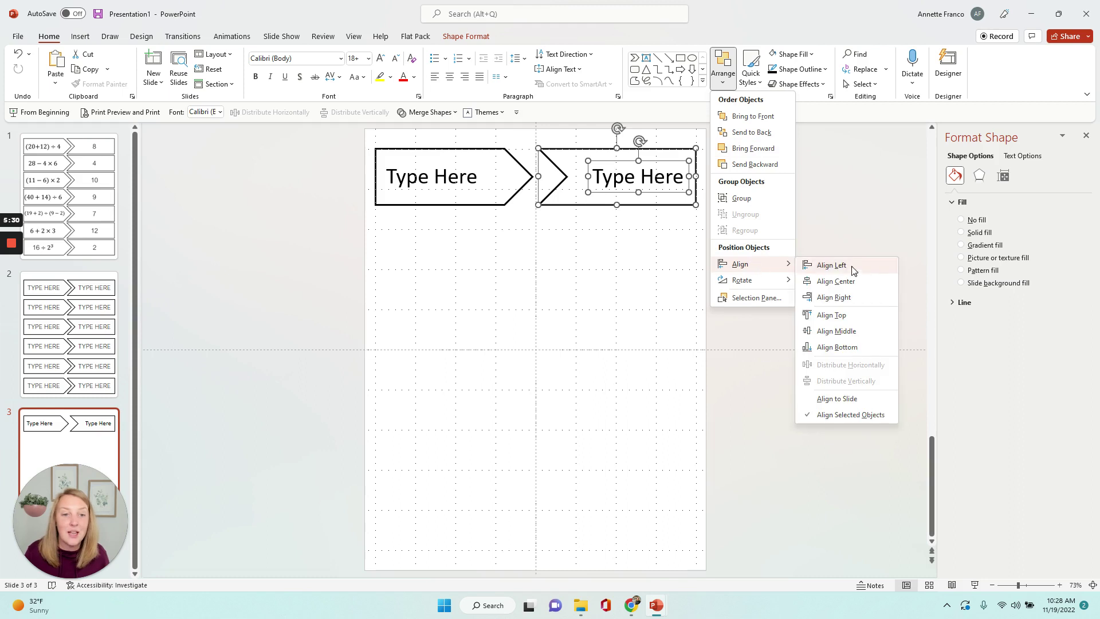
{"action": "left_click", "coordinate": [866, 332]}
{"action": "left_click", "coordinate": [855, 264]}
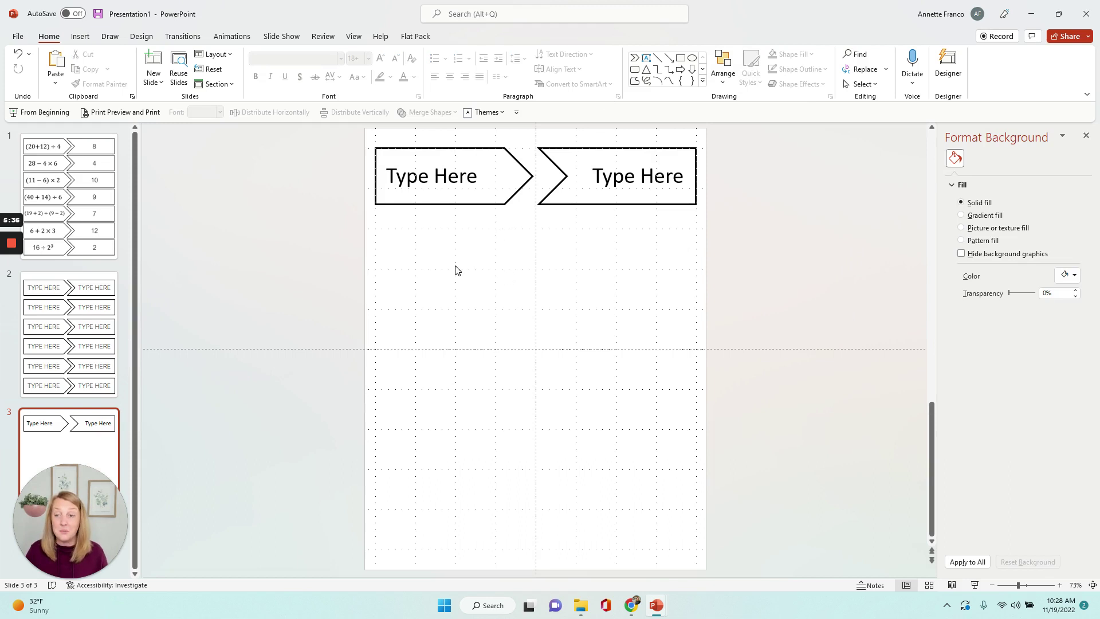
Step: Copy both puzzle pieces with their text boxes and place the copy directly below as a second row, aligned with the first
{"action": "left_click_drag", "start_coordinate": [330, 240], "coordinate": [756, 131]}
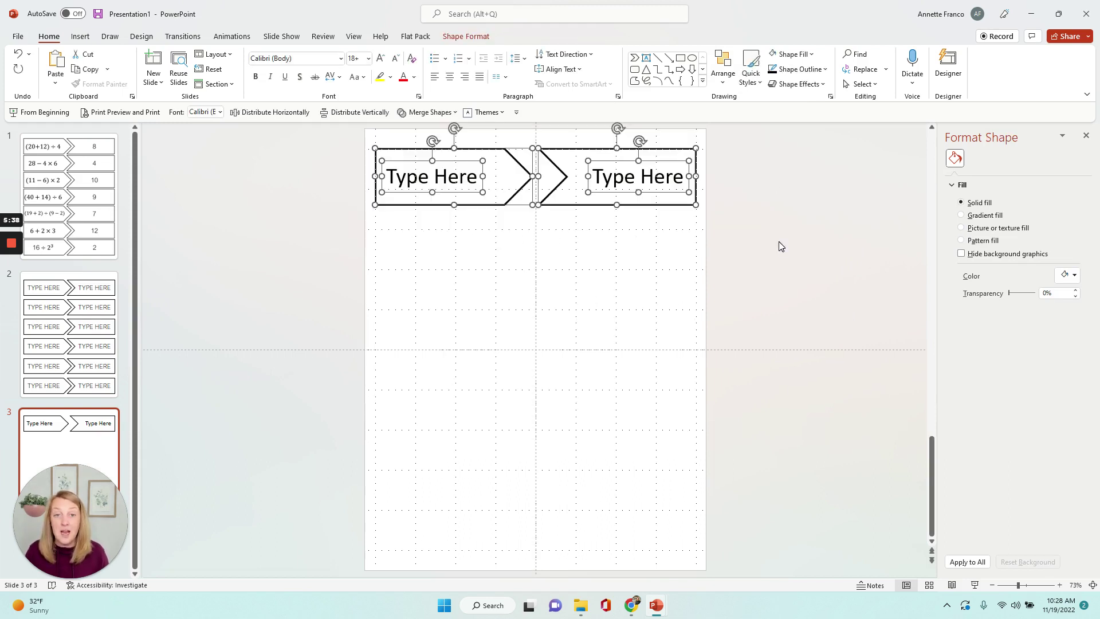
{"action": "key", "text": "ctrl+v"}
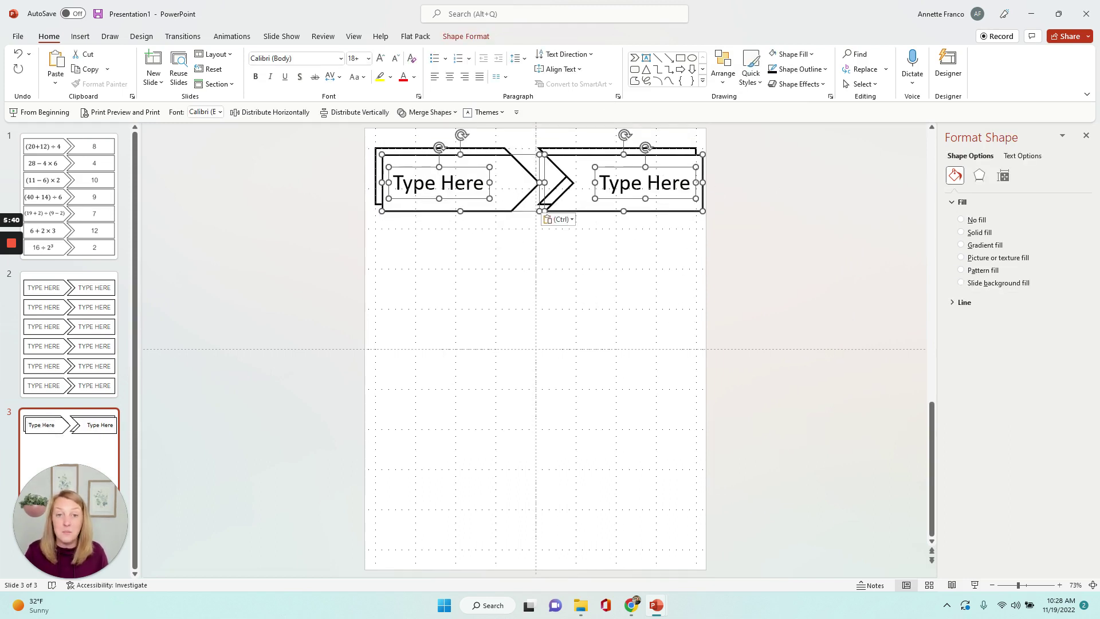
{"action": "left_click_drag", "start_coordinate": [688, 167], "coordinate": [678, 229]}
{"action": "left_click_drag", "start_coordinate": [542, 218], "coordinate": [545, 217]}
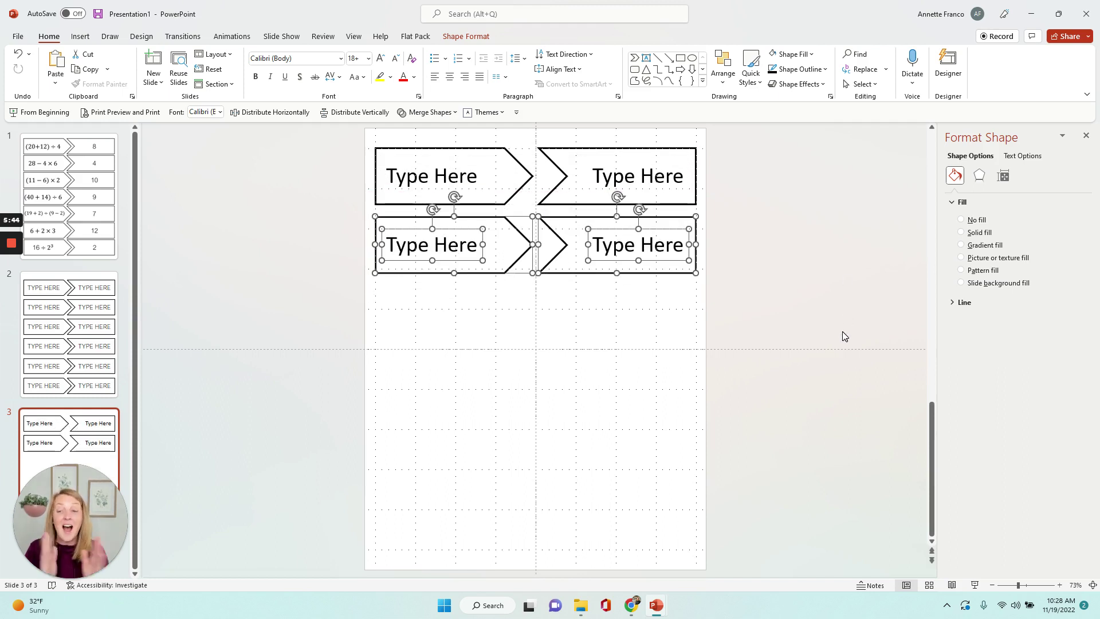